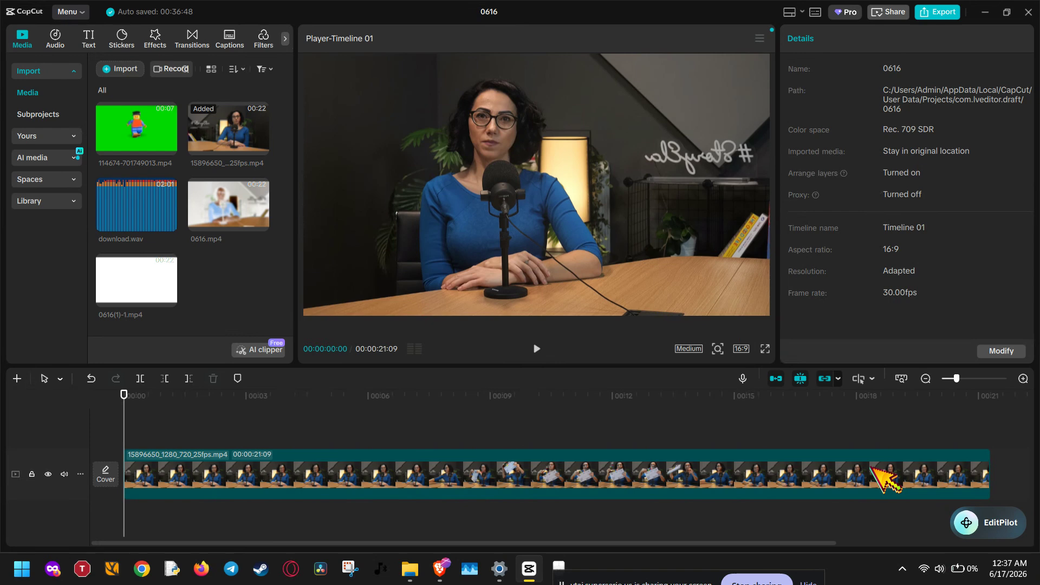
- Try inverting the 15896650 clip's colors by reversing its Luma curve from corner to corner, and undo both curve changes
{"action": "left_click", "coordinate": [871, 468]}
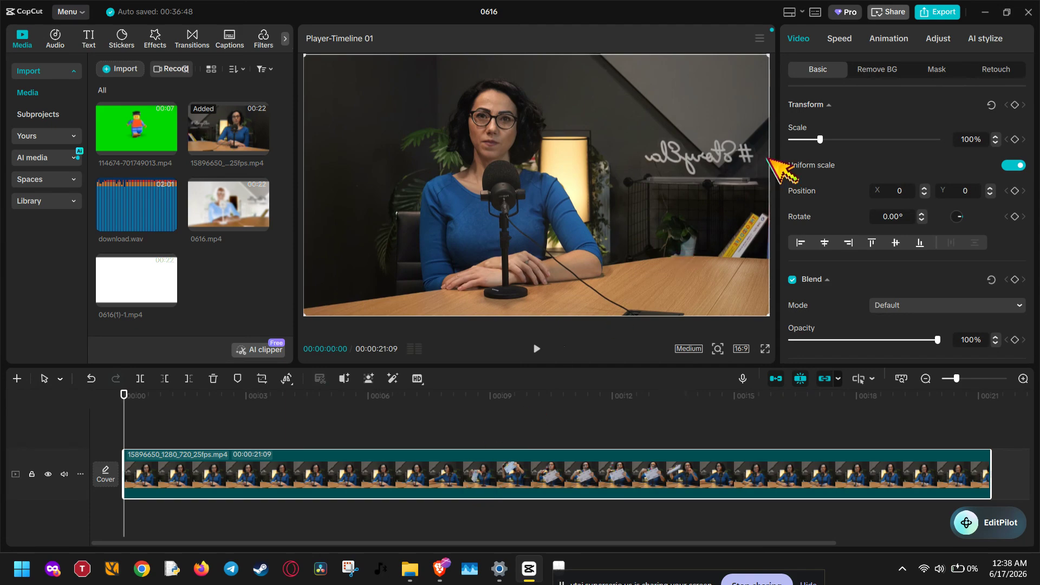
{"action": "left_click", "coordinate": [939, 39]}
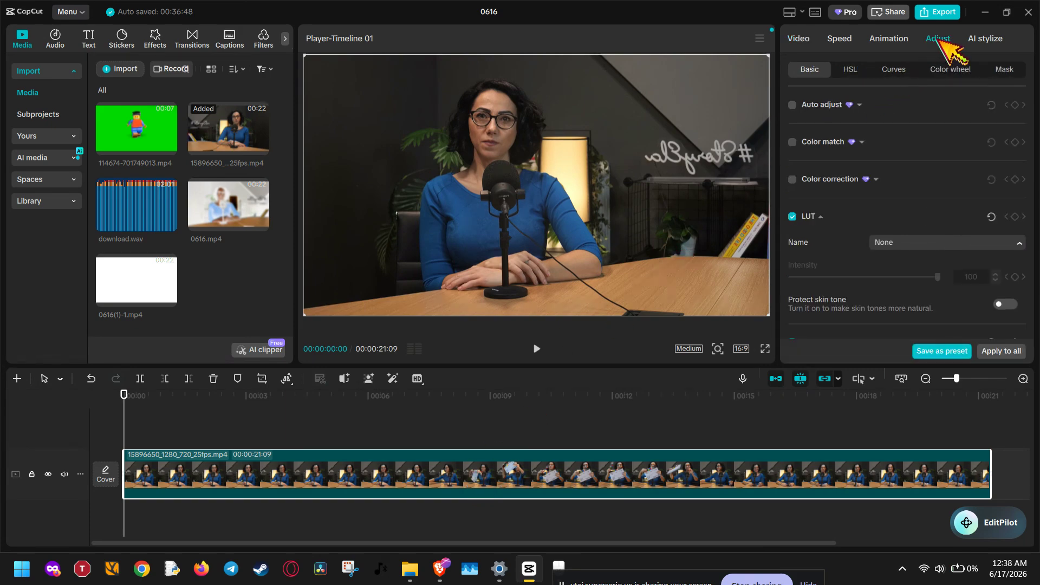
{"action": "scroll", "coordinate": [894, 197], "scroll_direction": "down", "scroll_amount": 1}
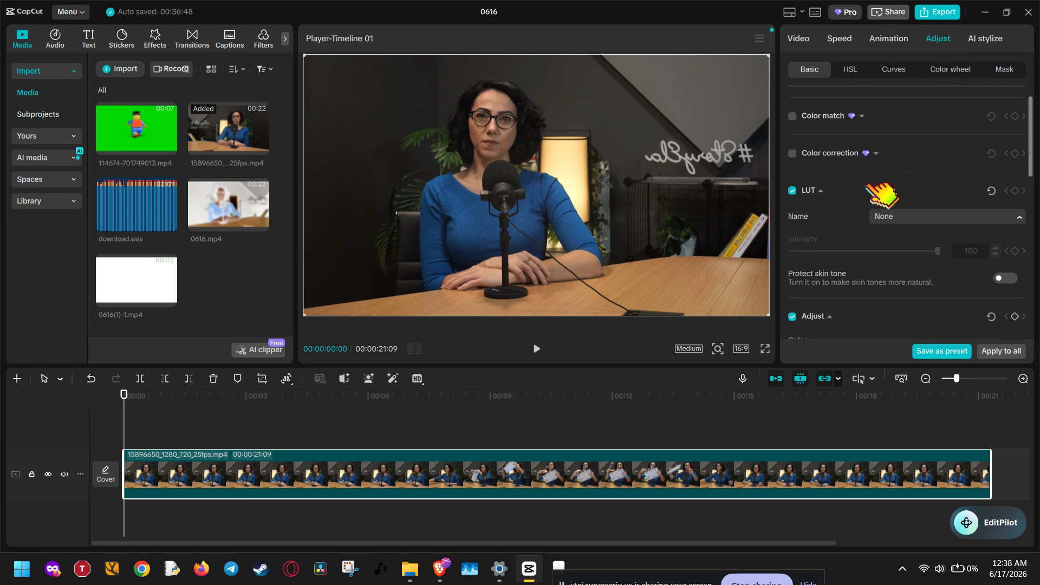
{"action": "scroll", "coordinate": [888, 195], "scroll_direction": "down", "scroll_amount": 1}
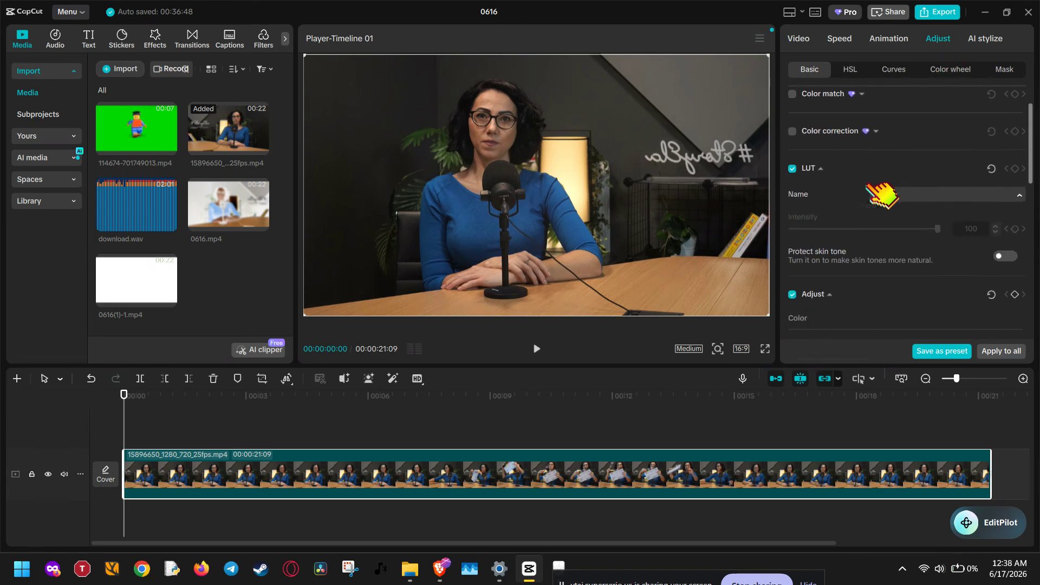
{"action": "left_click", "coordinate": [898, 66]}
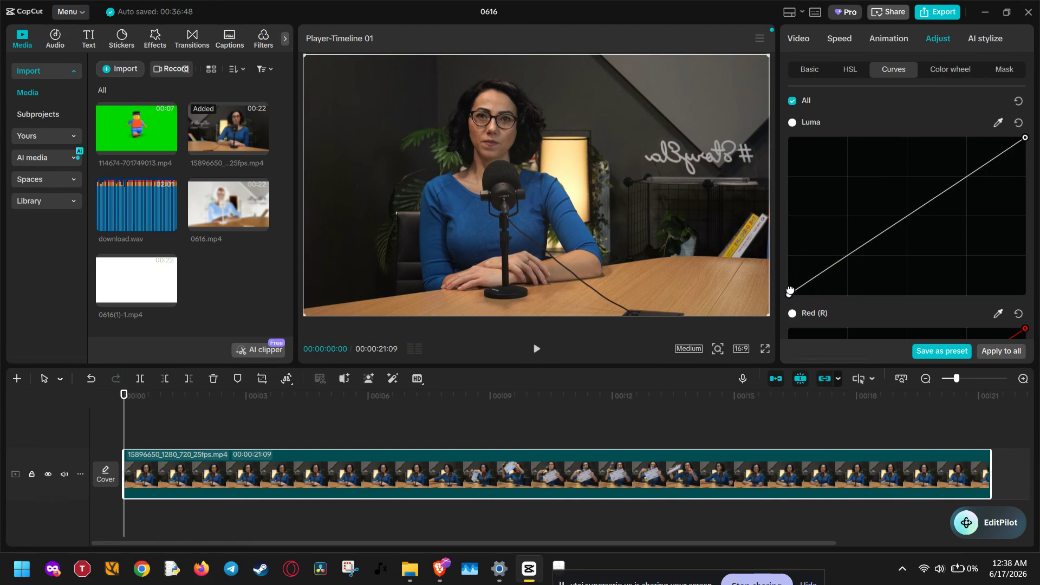
{"action": "left_click_drag", "start_coordinate": [789, 291], "coordinate": [815, 138]}
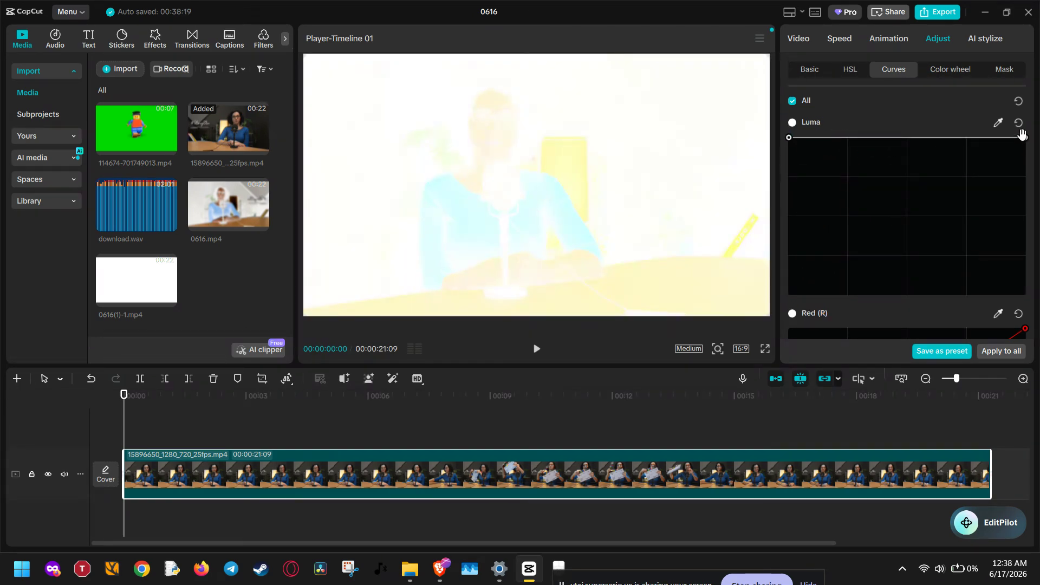
{"action": "left_click_drag", "start_coordinate": [1022, 139], "coordinate": [1017, 295]}
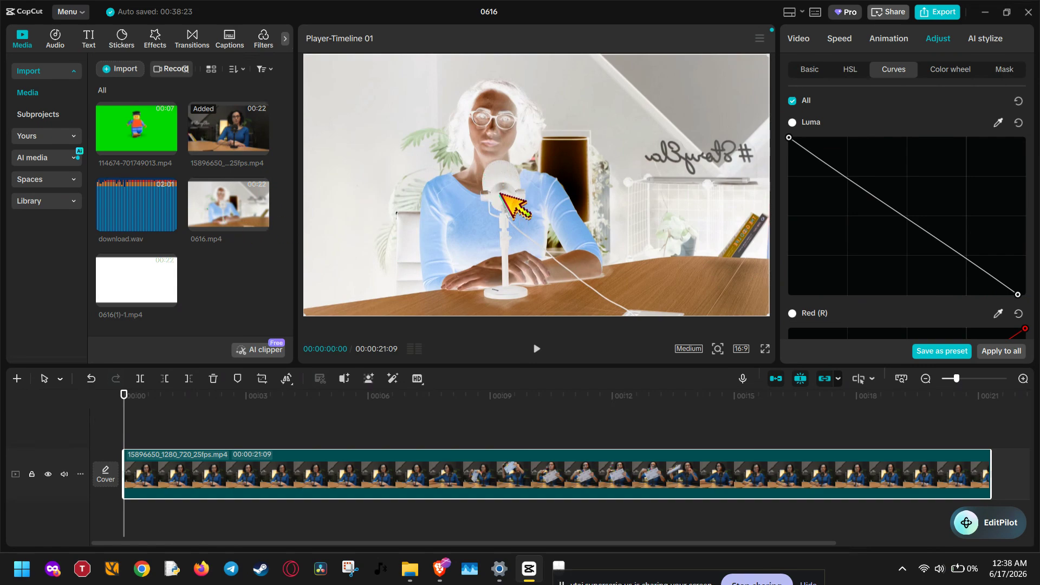
{"action": "key", "text": "ctrl+z"}
{"action": "key", "text": "ctrl+z"}
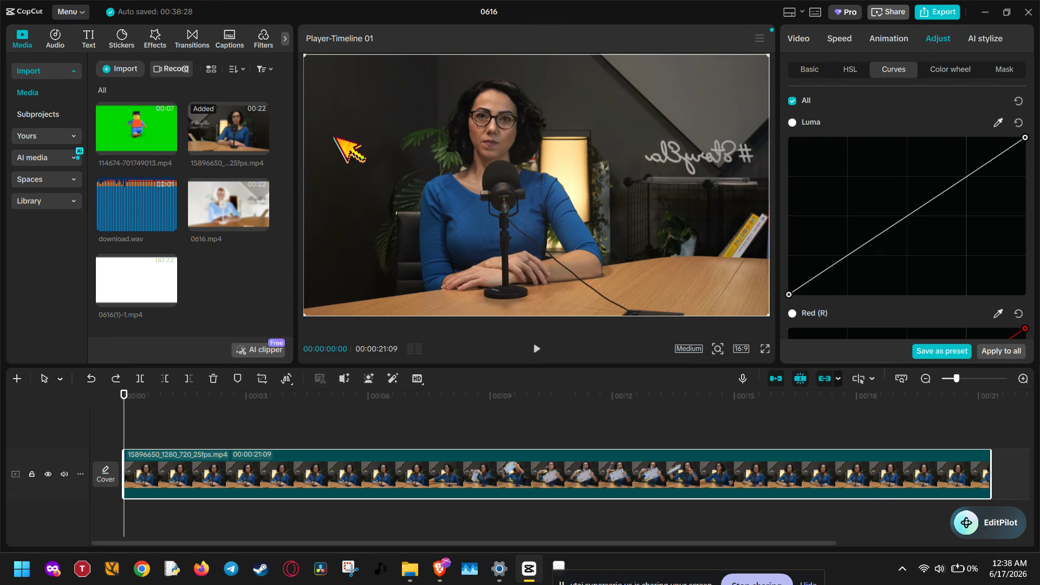
- Apply the Blur video effect from the blur search results to the whole clip and place the playhead at 00:00:06:15
{"action": "left_click", "coordinate": [156, 37]}
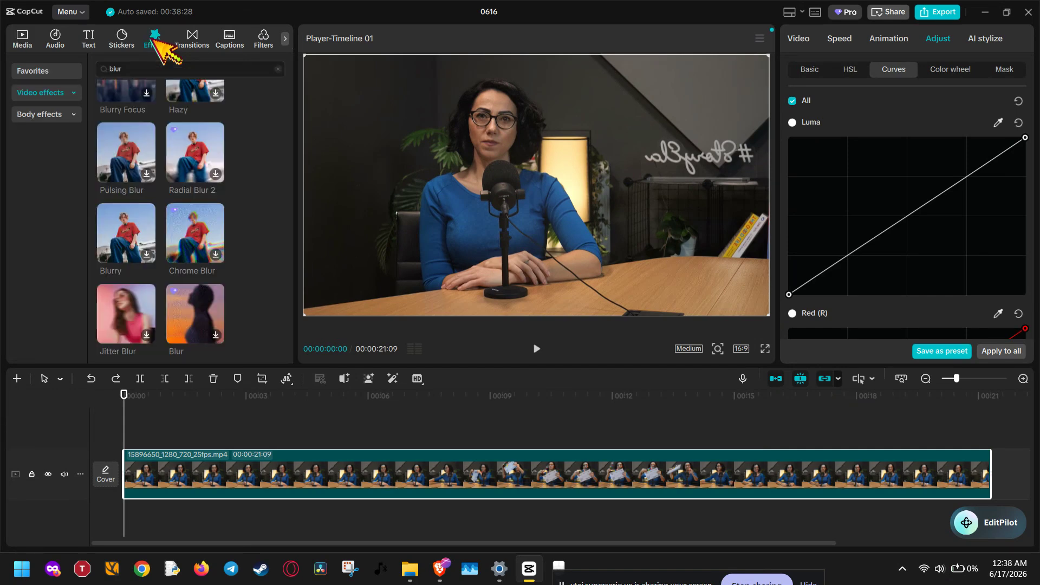
{"action": "left_click", "coordinate": [151, 69]}
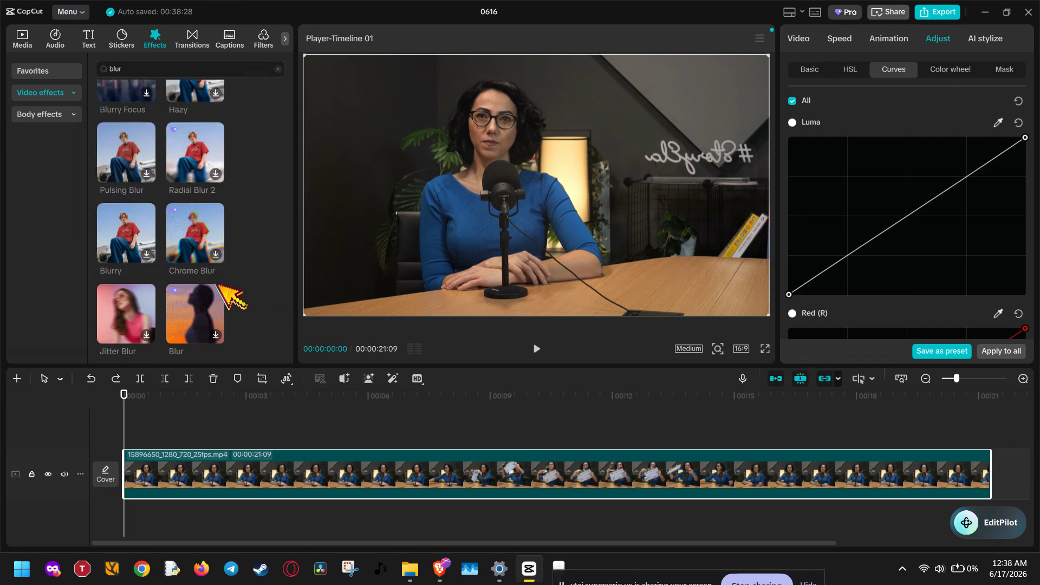
{"action": "scroll", "coordinate": [219, 285], "scroll_direction": "up", "scroll_amount": 5}
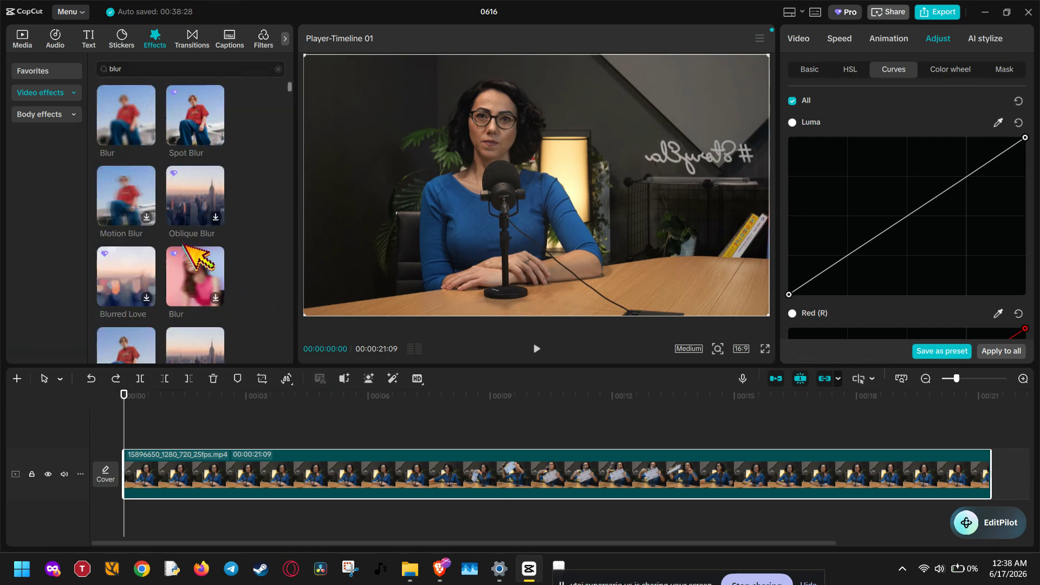
{"action": "scroll", "coordinate": [181, 187], "scroll_direction": "down", "scroll_amount": 1}
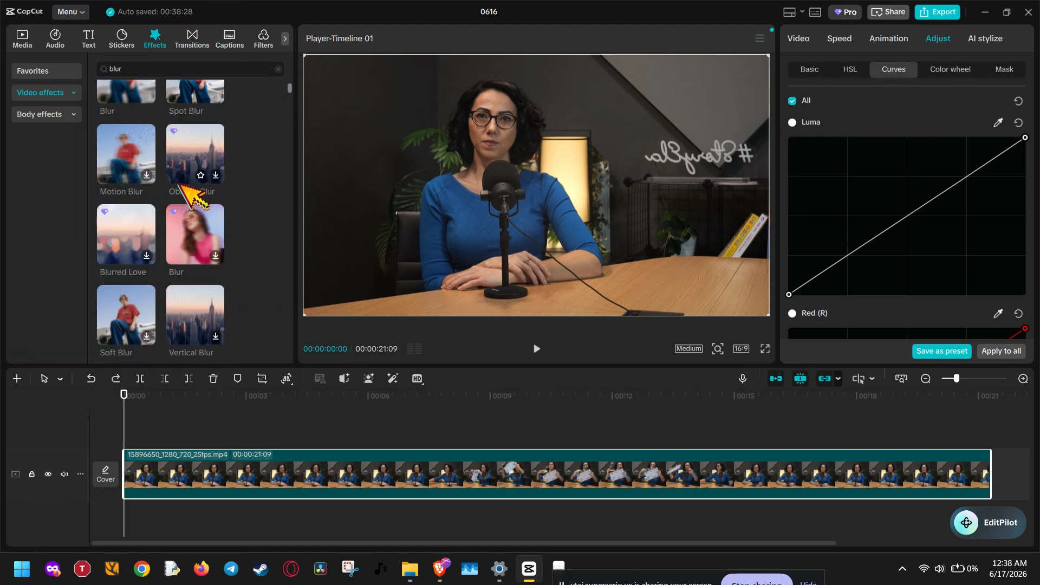
{"action": "scroll", "coordinate": [187, 190], "scroll_direction": "up", "scroll_amount": 1}
{"action": "left_click_drag", "start_coordinate": [142, 152], "coordinate": [336, 476]}
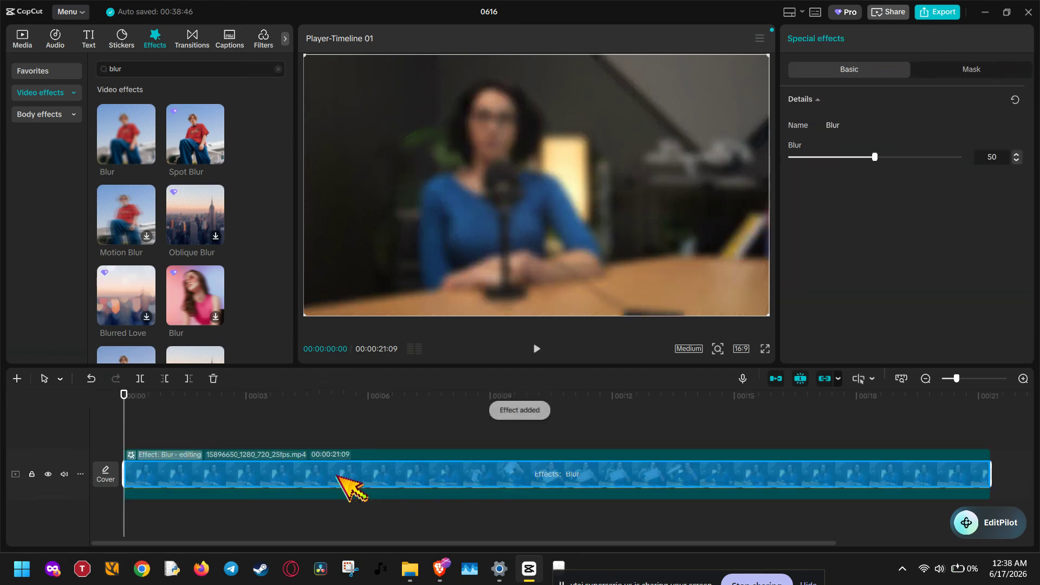
{"action": "left_click", "coordinate": [389, 431]}
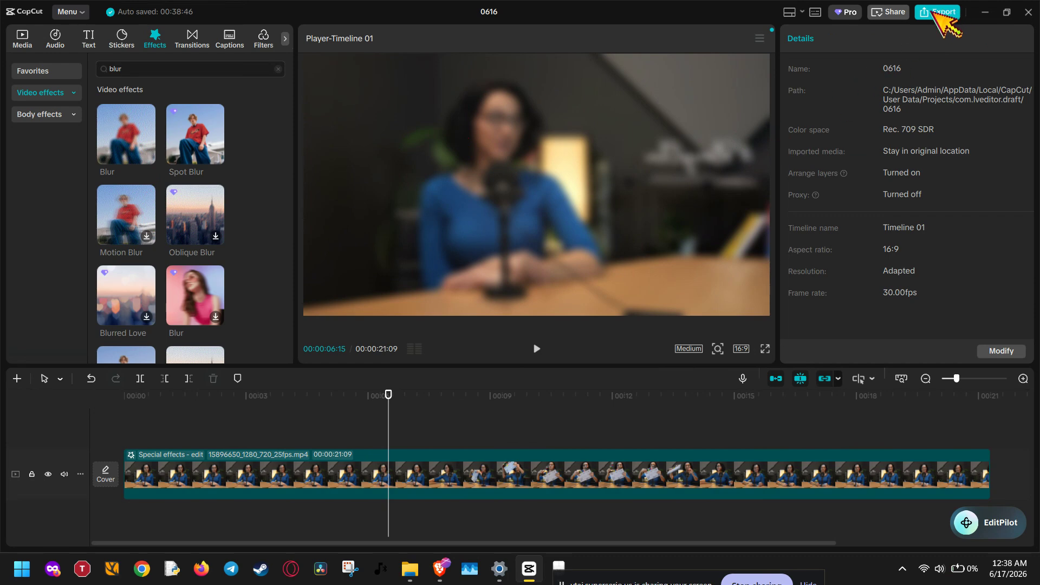
- Undo the Blur effect, going back until only the original clip is on the timeline
{"action": "key", "text": "ctrl+z"}
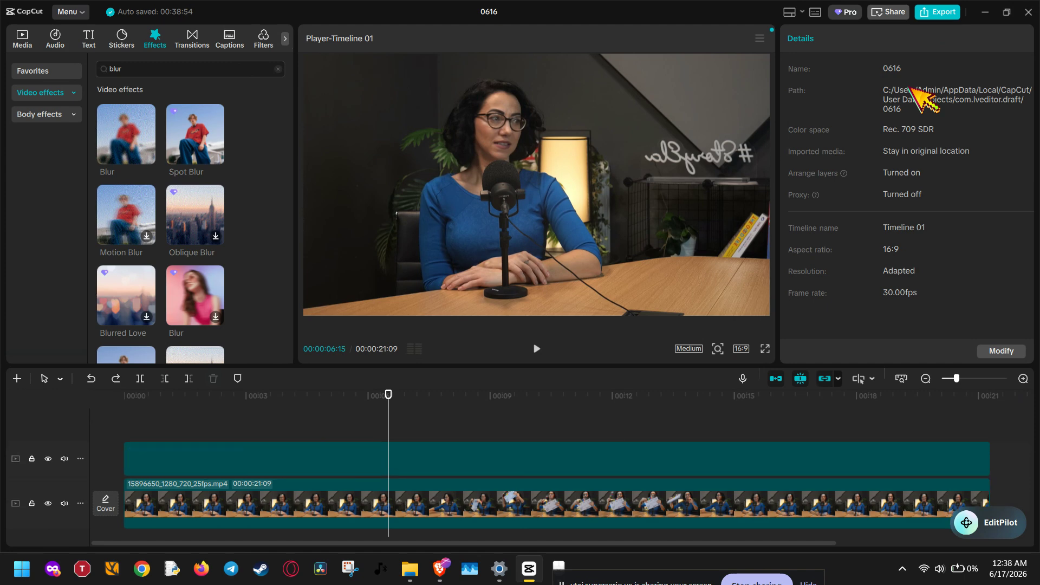
{"action": "key", "text": "ctrl+z"}
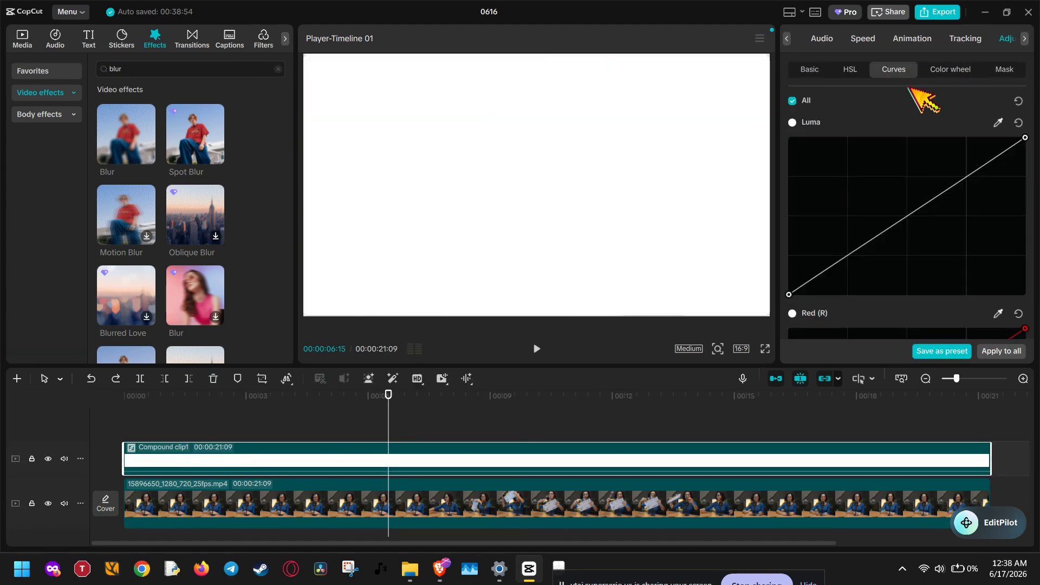
{"action": "key", "text": "ctrl+z"}
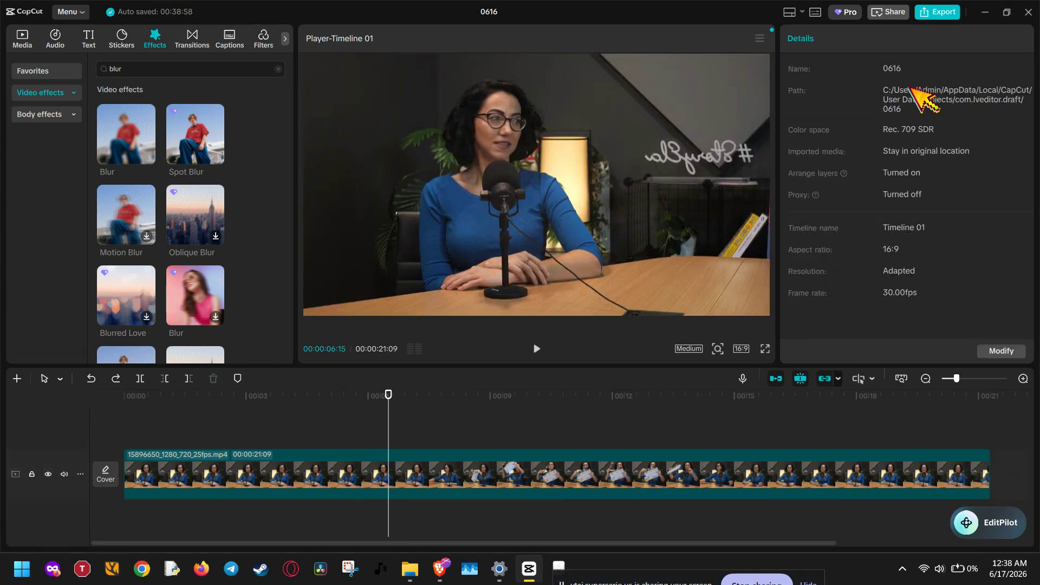
- Preview the inverted, blurred 0616.mp4 from the imported media and place it on a new track above the main clip, starting at zero
{"action": "left_click", "coordinate": [26, 39]}
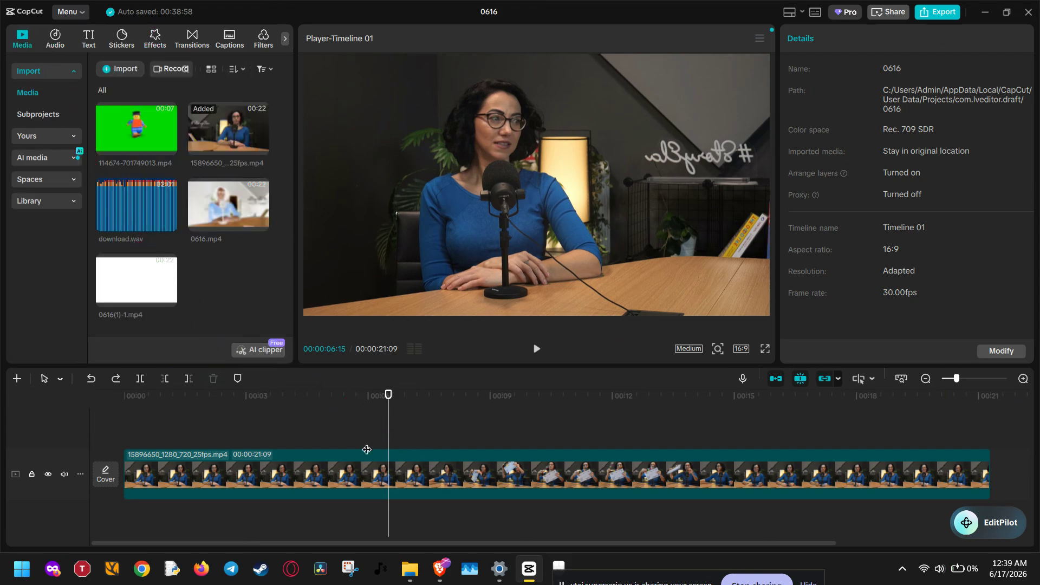
{"action": "left_click", "coordinate": [350, 466]}
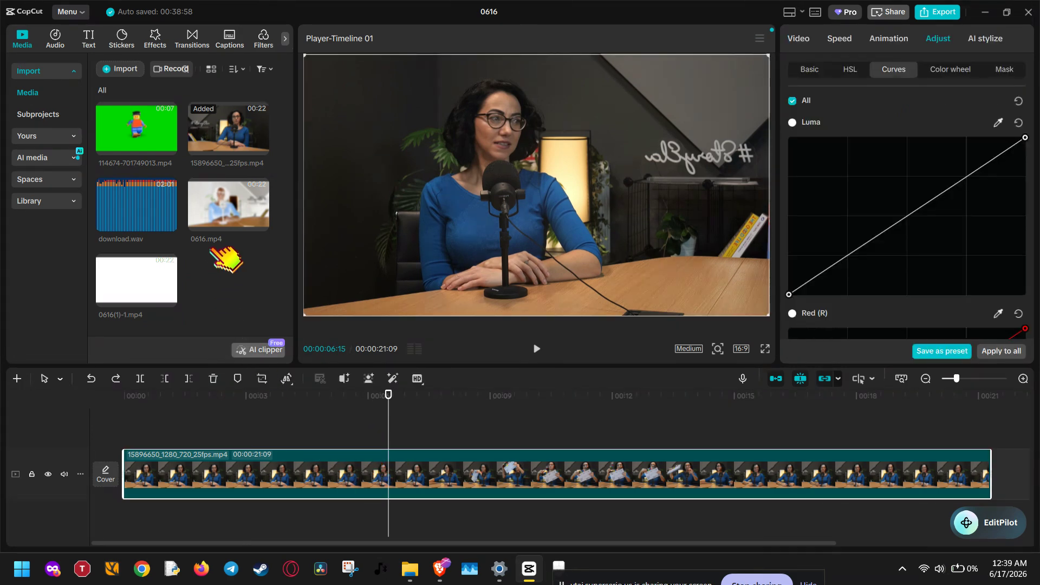
{"action": "left_click", "coordinate": [215, 201]}
{"action": "key", "text": "space"}
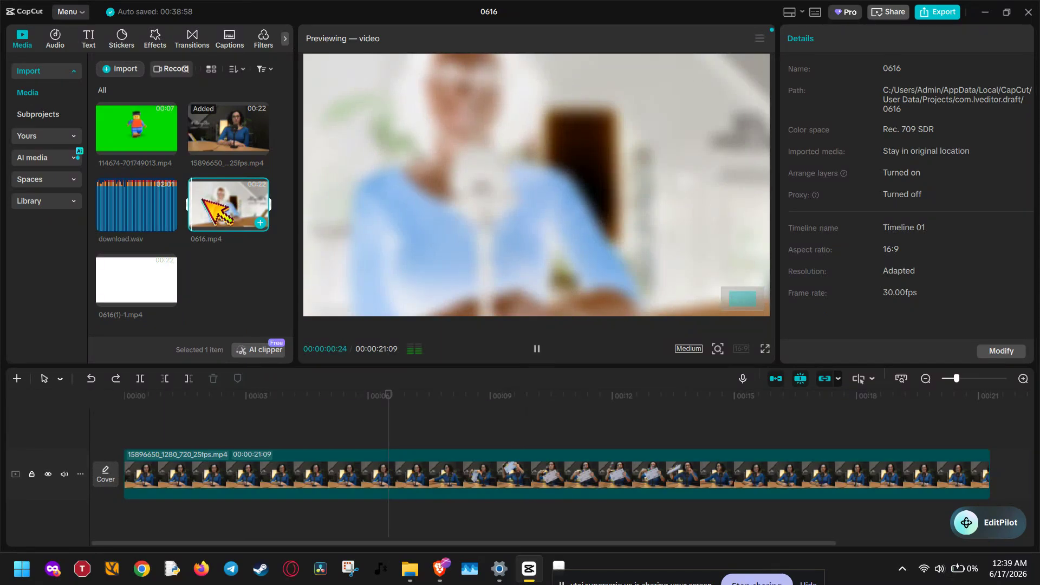
{"action": "left_click", "coordinate": [536, 349]}
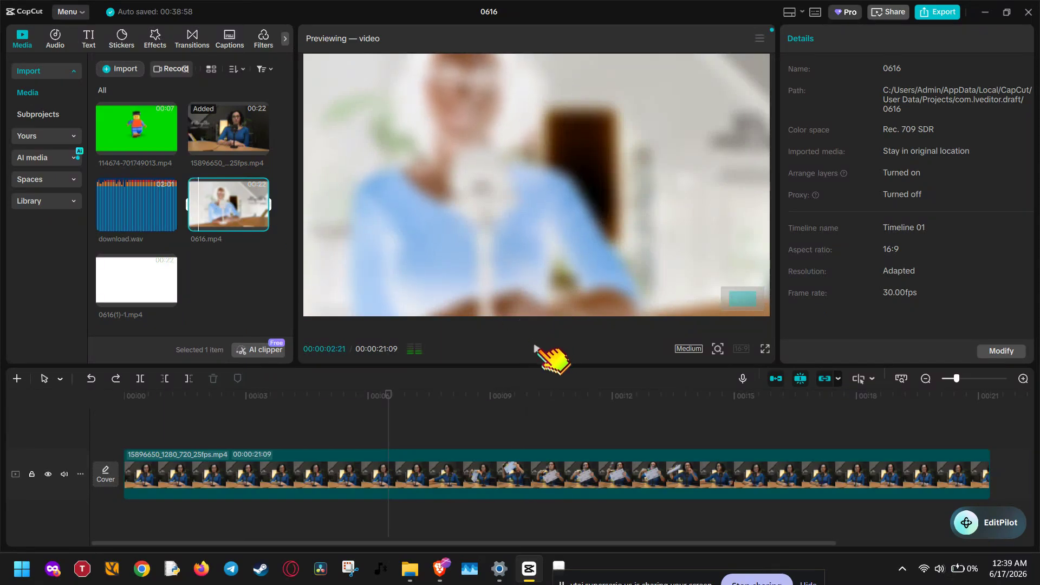
{"action": "left_click_drag", "start_coordinate": [215, 204], "coordinate": [121, 428]}
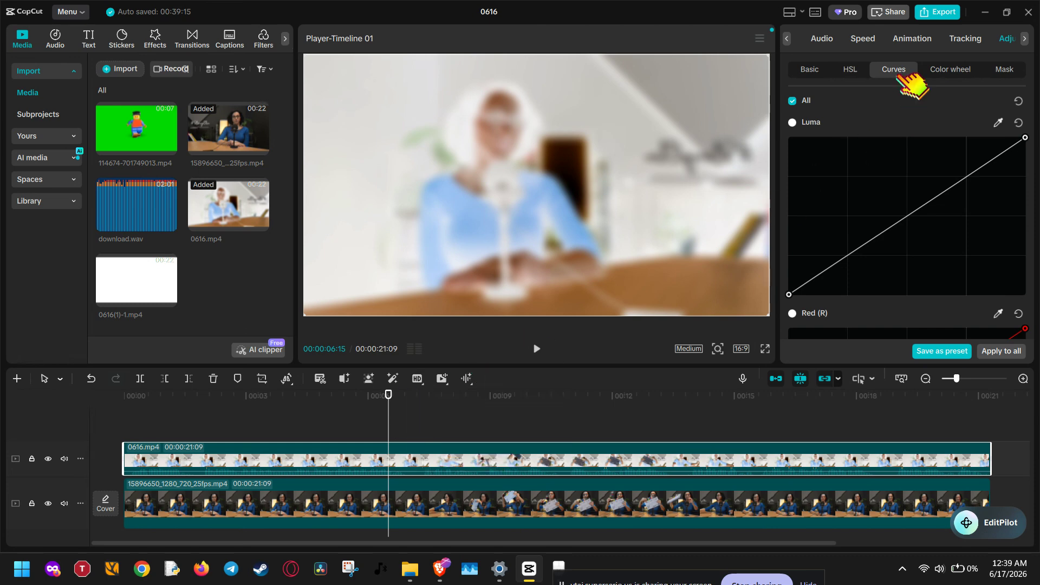
- Set the 0616.mp4 overlay's blend mode to Color burn and its opacity to 68%
{"action": "scroll", "coordinate": [891, 41], "scroll_direction": "up", "scroll_amount": 3}
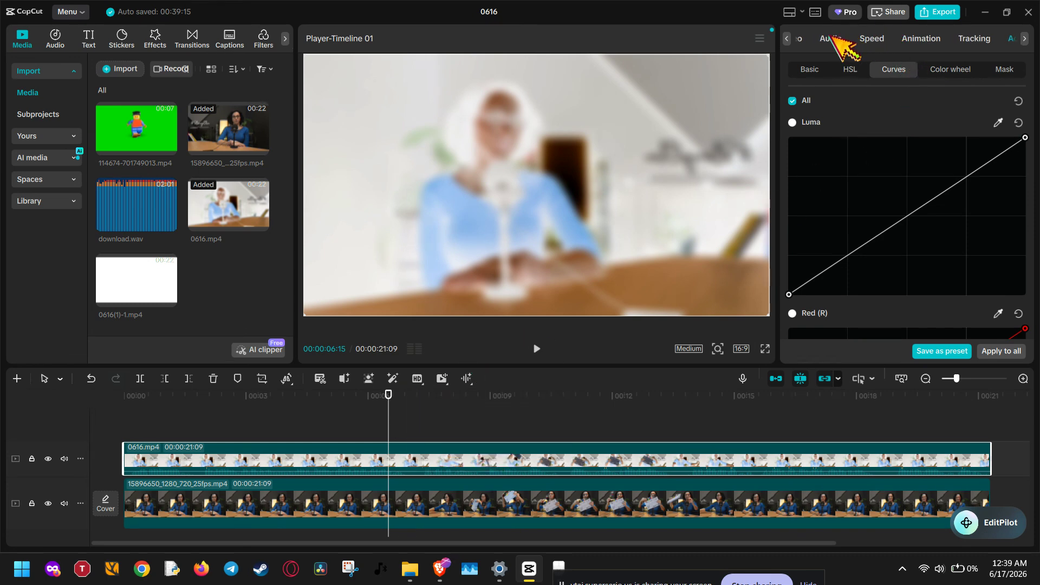
{"action": "left_click", "coordinate": [797, 44]}
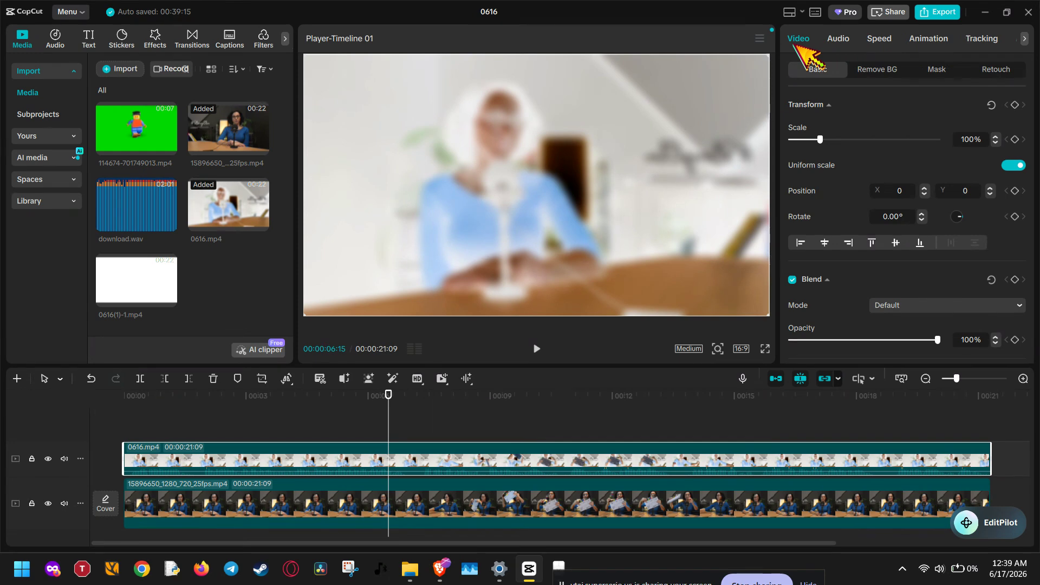
{"action": "scroll", "coordinate": [889, 230], "scroll_direction": "down", "scroll_amount": 1}
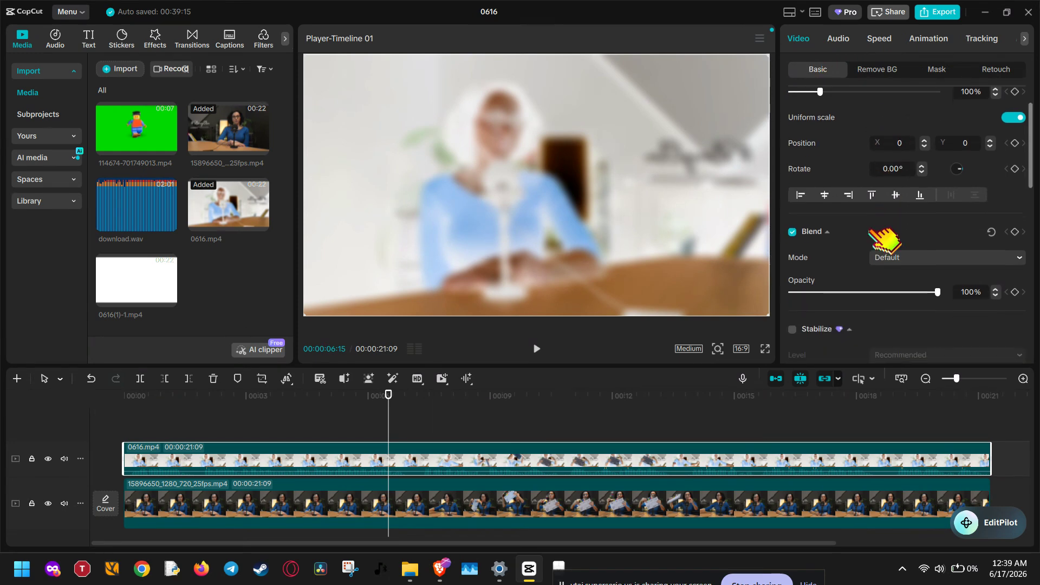
{"action": "left_click", "coordinate": [897, 262]}
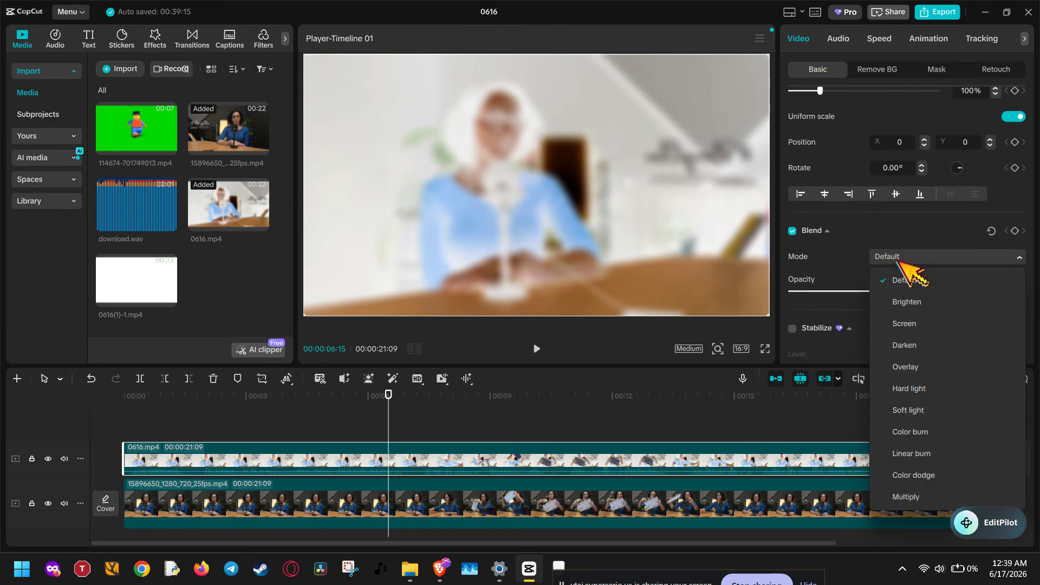
{"action": "left_click", "coordinate": [930, 428]}
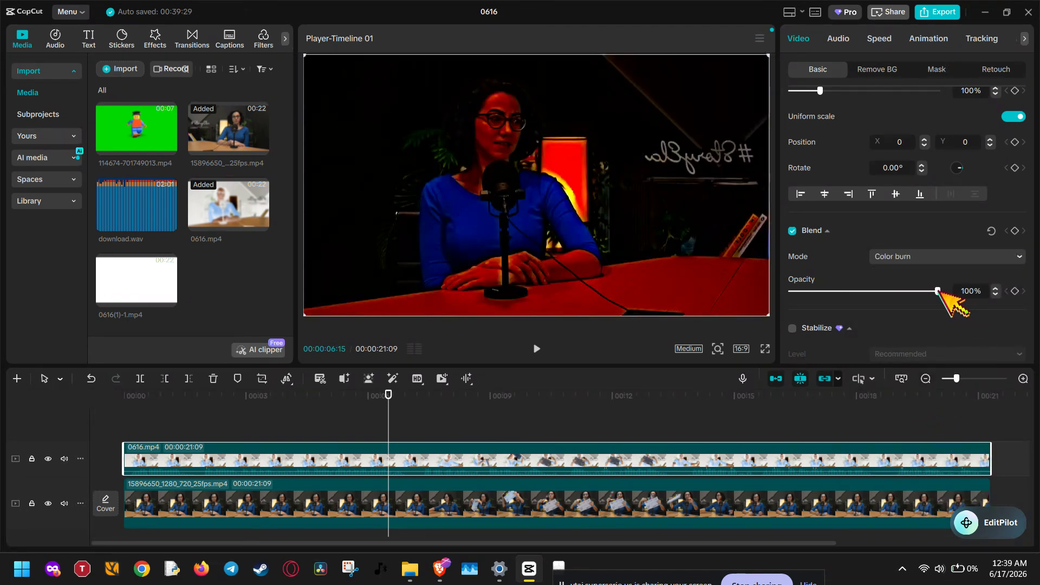
{"action": "mouse_move", "coordinate": [939, 291]}
{"action": "left_mouse_down"}
{"action": "mouse_move", "coordinate": [818, 291]}
{"action": "mouse_move", "coordinate": [887, 292]}
{"action": "left_mouse_up"}
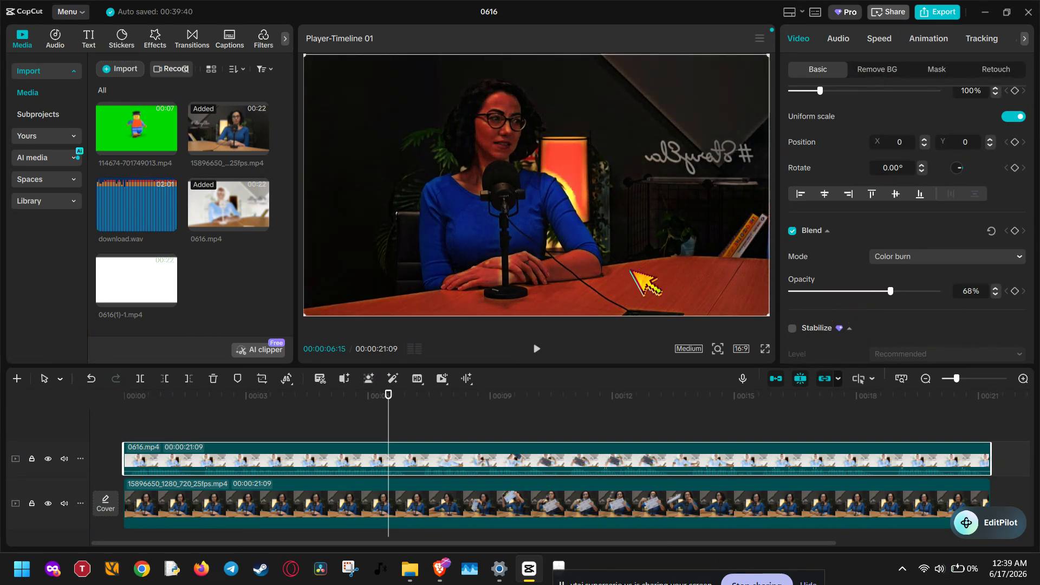
- Place the white 0616(1)-1.mp4 on a track above 0616.mp4 and set its blend mode to Overlay
{"action": "left_click", "coordinate": [144, 281]}
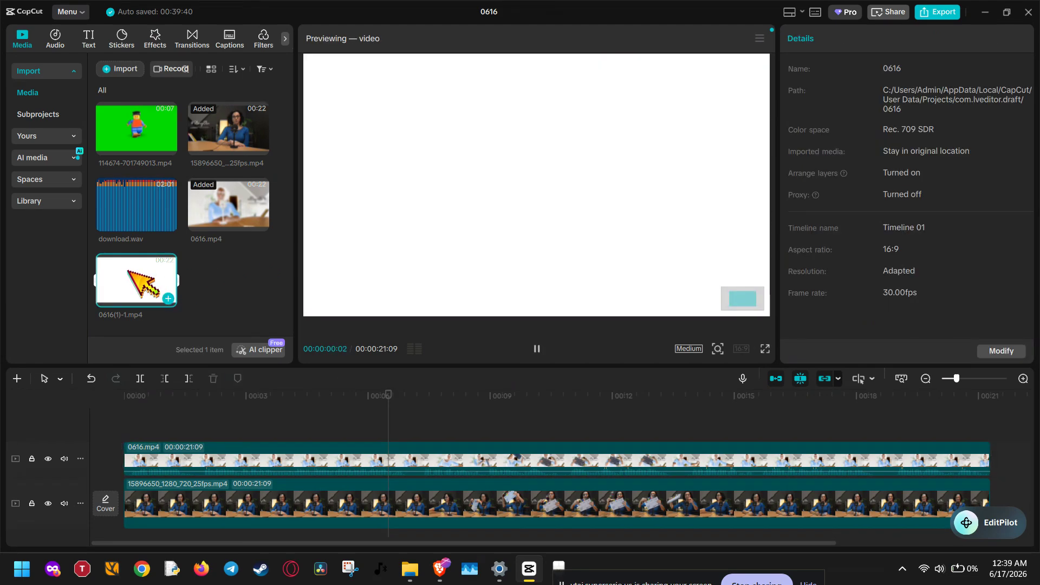
{"action": "left_click_drag", "start_coordinate": [134, 287], "coordinate": [125, 427]}
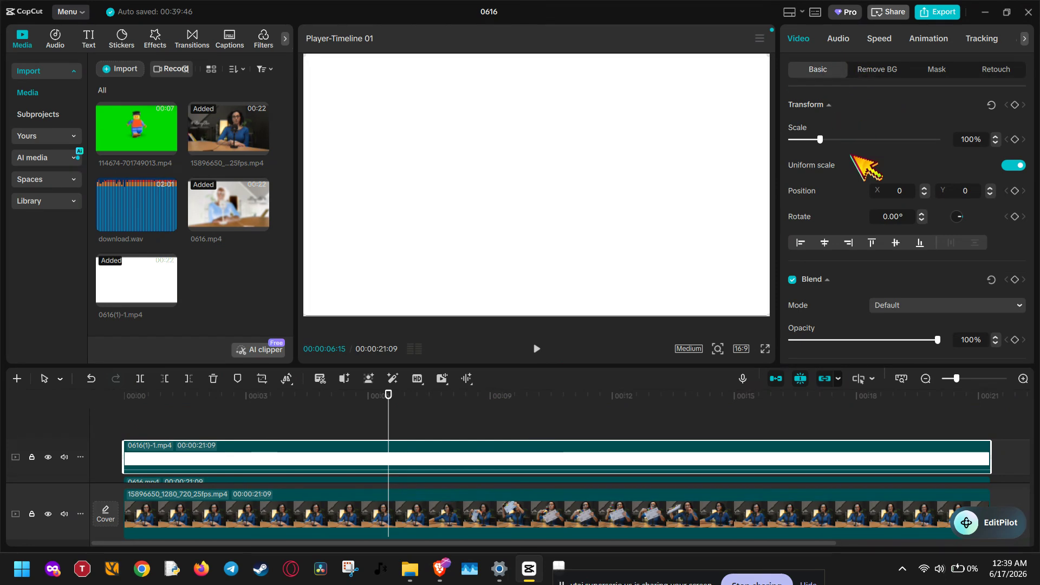
{"action": "scroll", "coordinate": [859, 163], "scroll_direction": "down", "scroll_amount": 4}
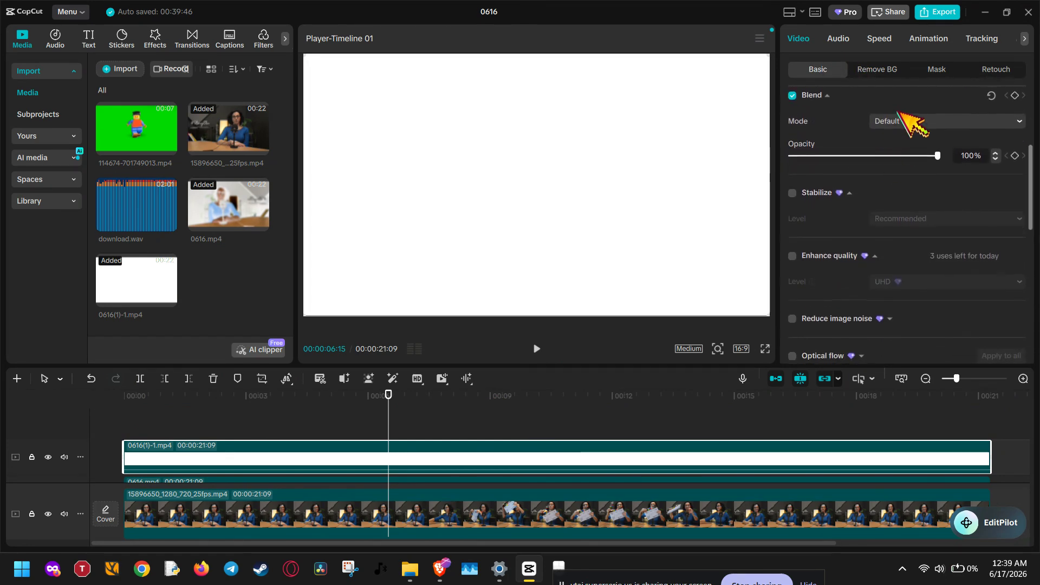
{"action": "left_click", "coordinate": [901, 121]}
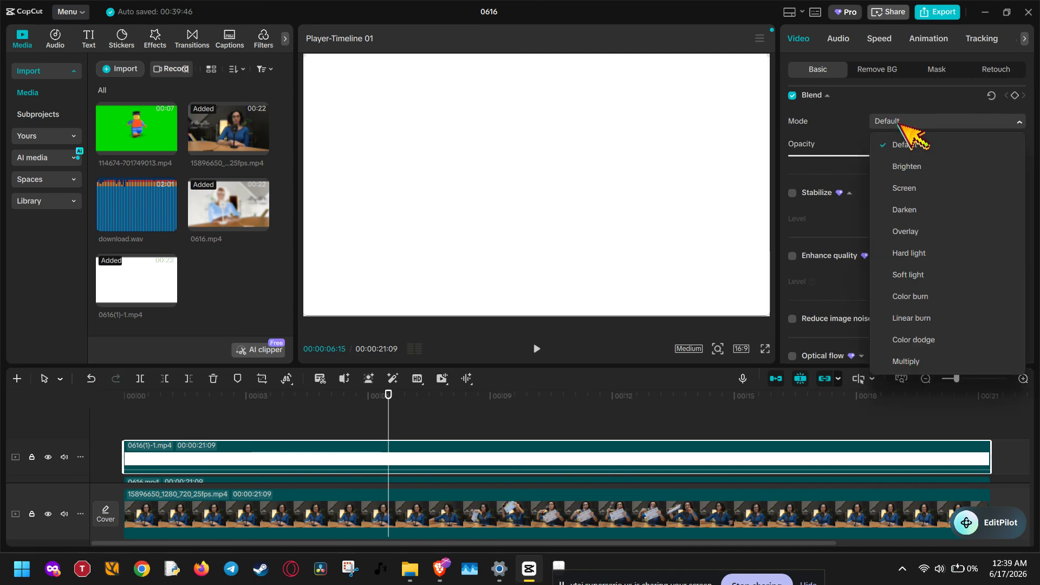
{"action": "left_click", "coordinate": [910, 230]}
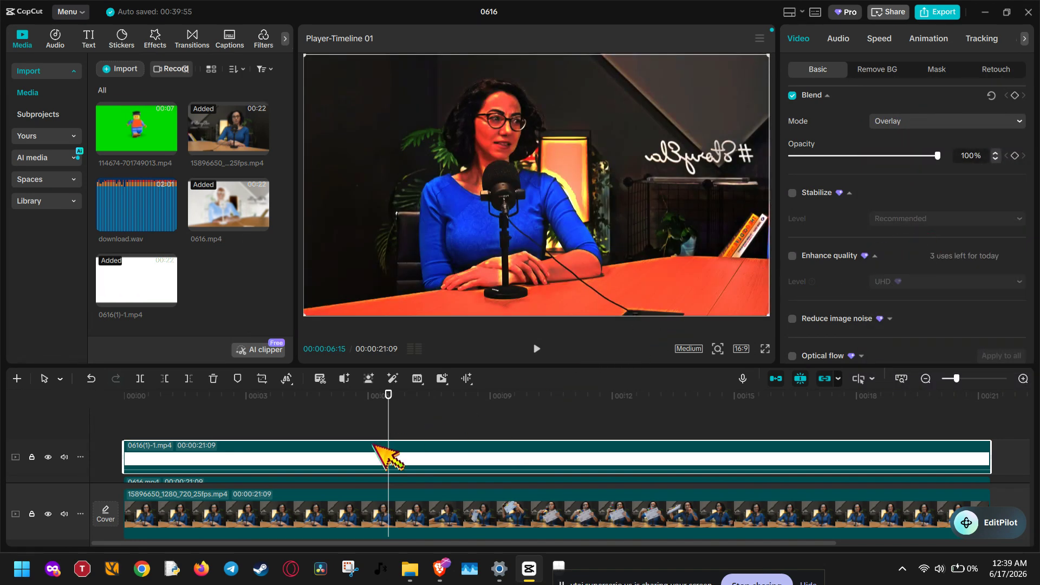
- Lower the opacity of the 0616.mp4 Color burn overlay to 41%
{"action": "scroll", "coordinate": [290, 455], "scroll_direction": "down", "scroll_amount": 1}
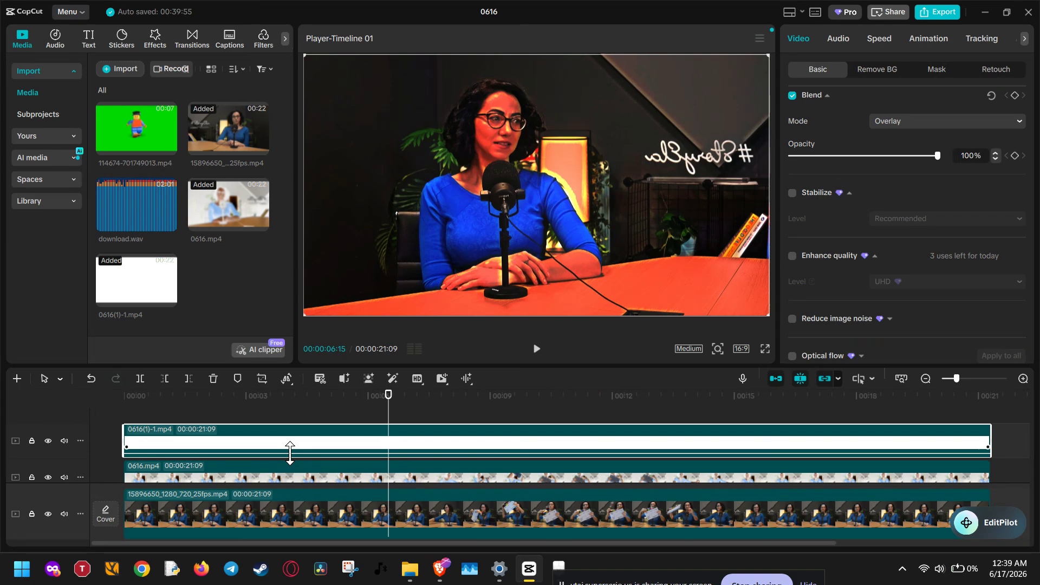
{"action": "left_click", "coordinate": [281, 479]}
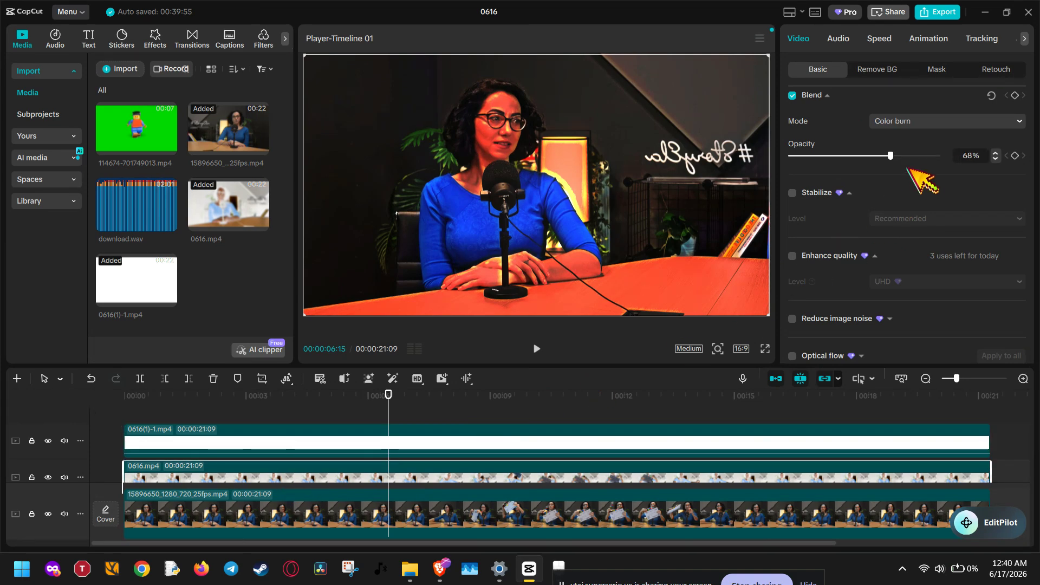
{"action": "left_click_drag", "start_coordinate": [891, 156], "coordinate": [852, 157]}
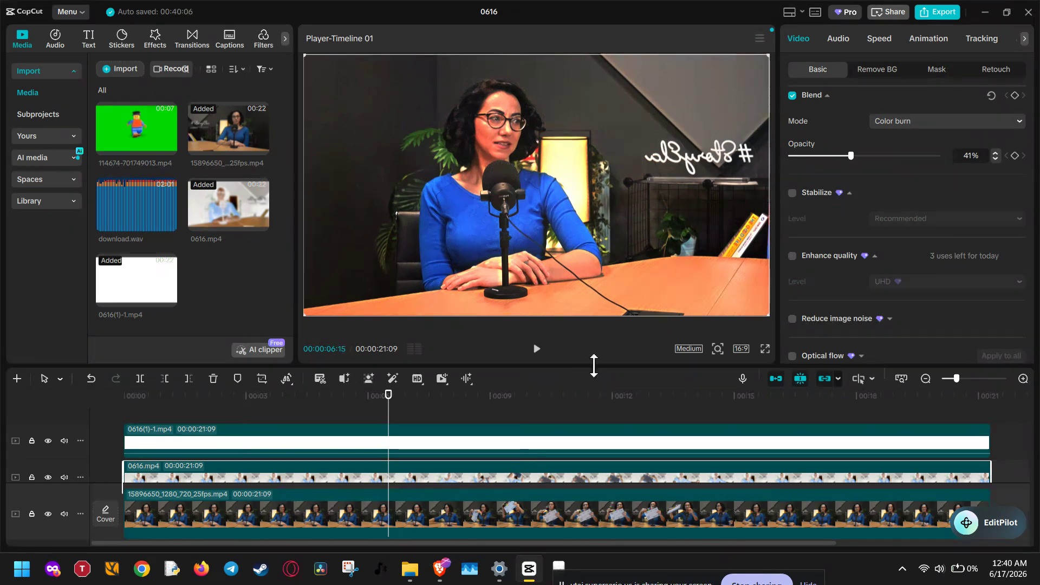
{"action": "left_click", "coordinate": [457, 447]}
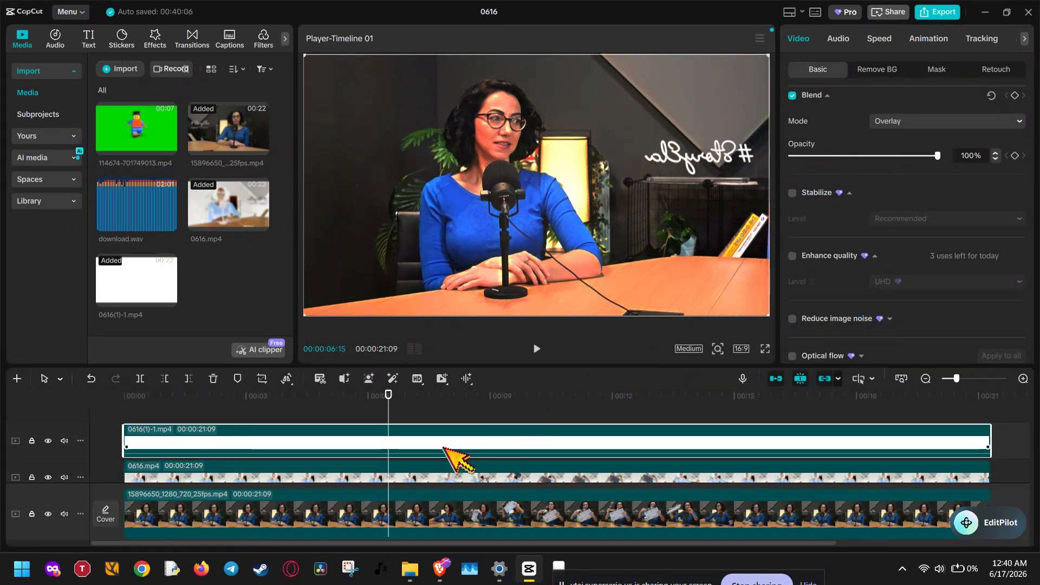
- Adjust the main 15896650_1280_720_25fps.mp4 clip with a strong Sharpen slightly below 87 and a Clarity of 46
{"action": "scroll", "coordinate": [453, 457], "scroll_direction": "down", "scroll_amount": 1}
{"action": "left_click", "coordinate": [416, 486]}
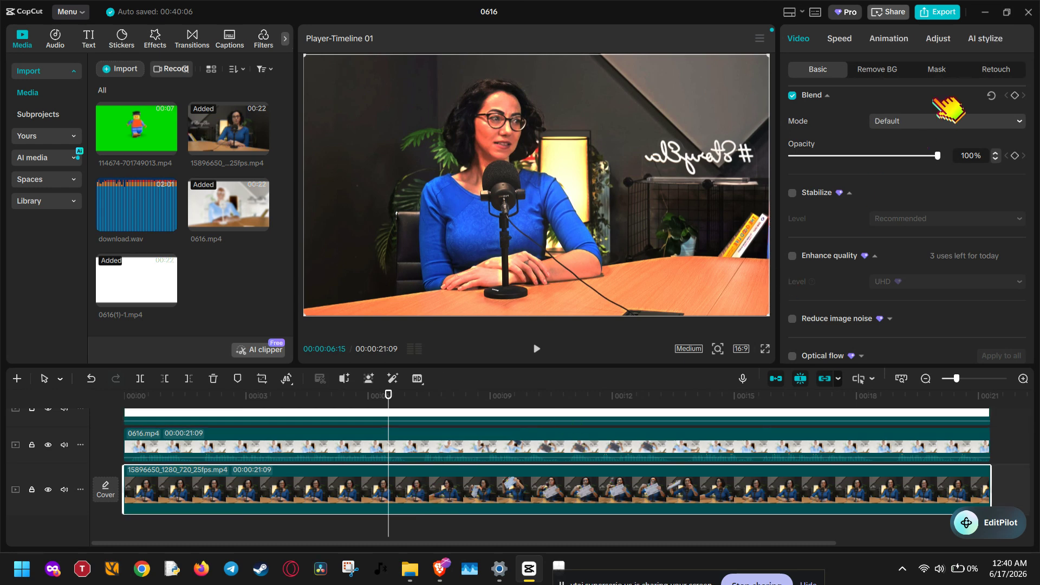
{"action": "left_click", "coordinate": [934, 40]}
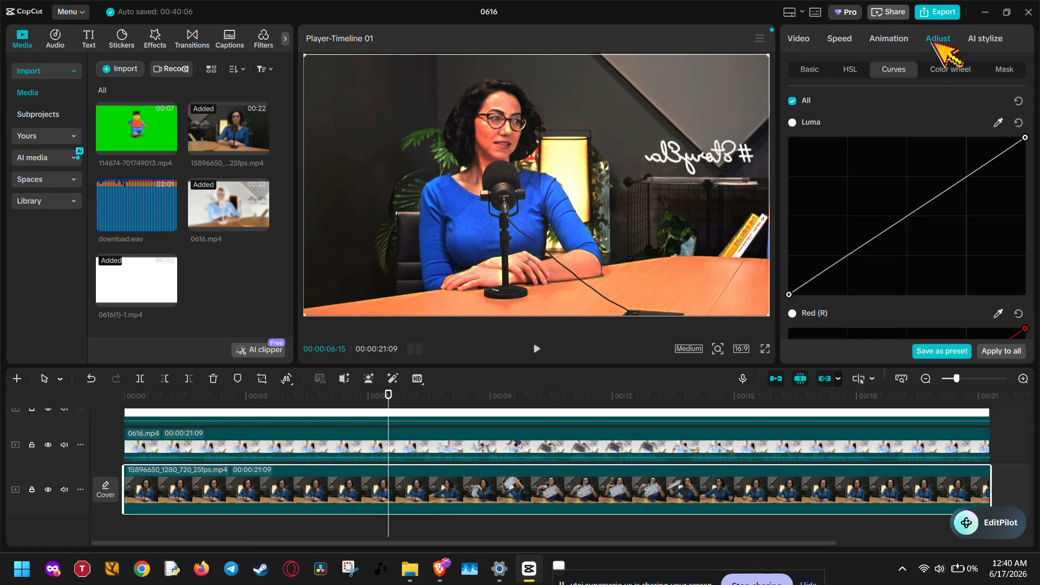
{"action": "left_click", "coordinate": [821, 70]}
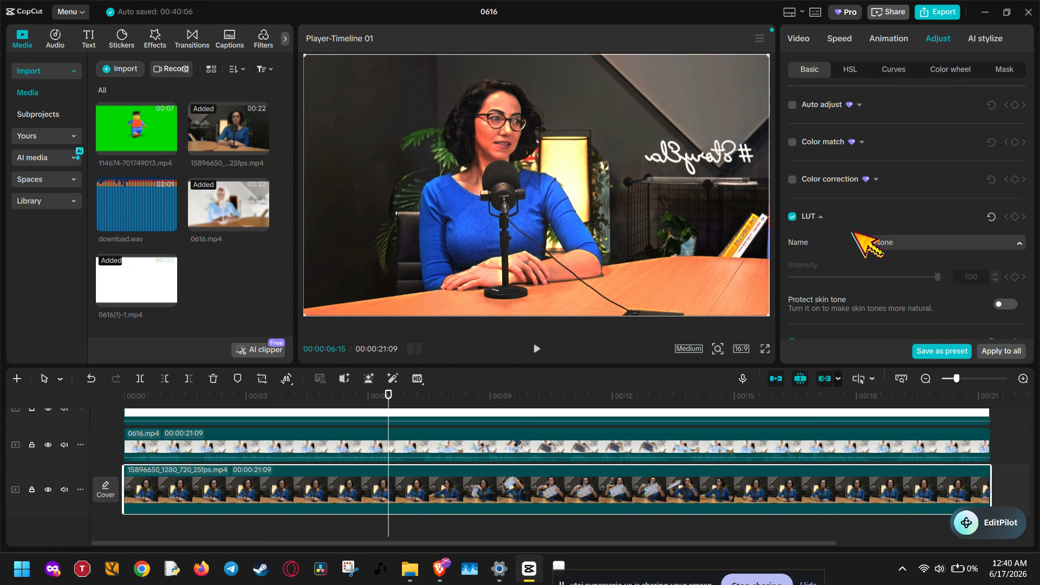
{"action": "scroll", "coordinate": [866, 243], "scroll_direction": "down", "scroll_amount": 1}
{"action": "scroll", "coordinate": [867, 244], "scroll_direction": "down", "scroll_amount": 4}
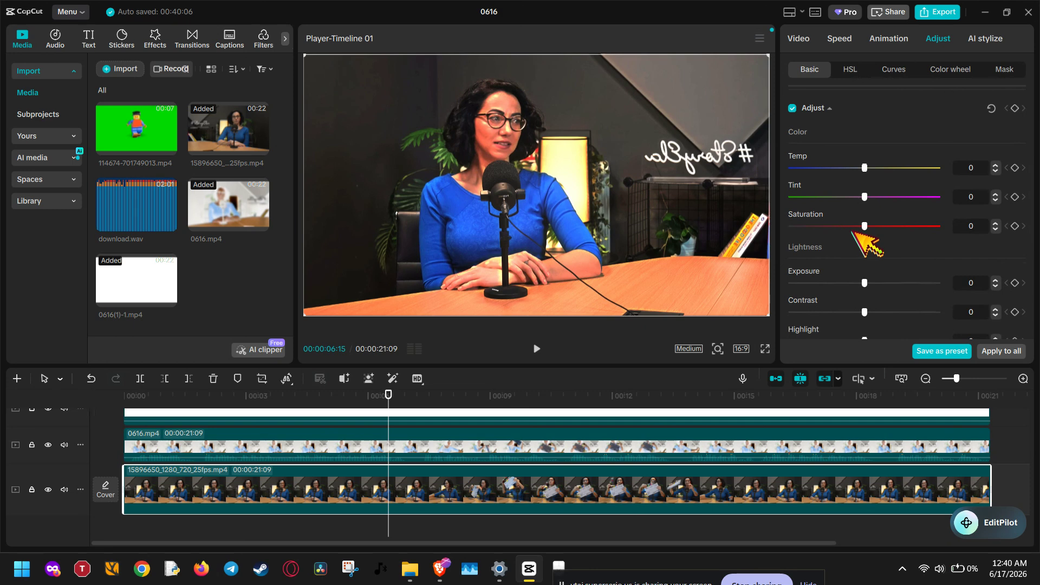
{"action": "scroll", "coordinate": [853, 233], "scroll_direction": "down", "scroll_amount": 4}
{"action": "scroll", "coordinate": [854, 232], "scroll_direction": "down", "scroll_amount": 2}
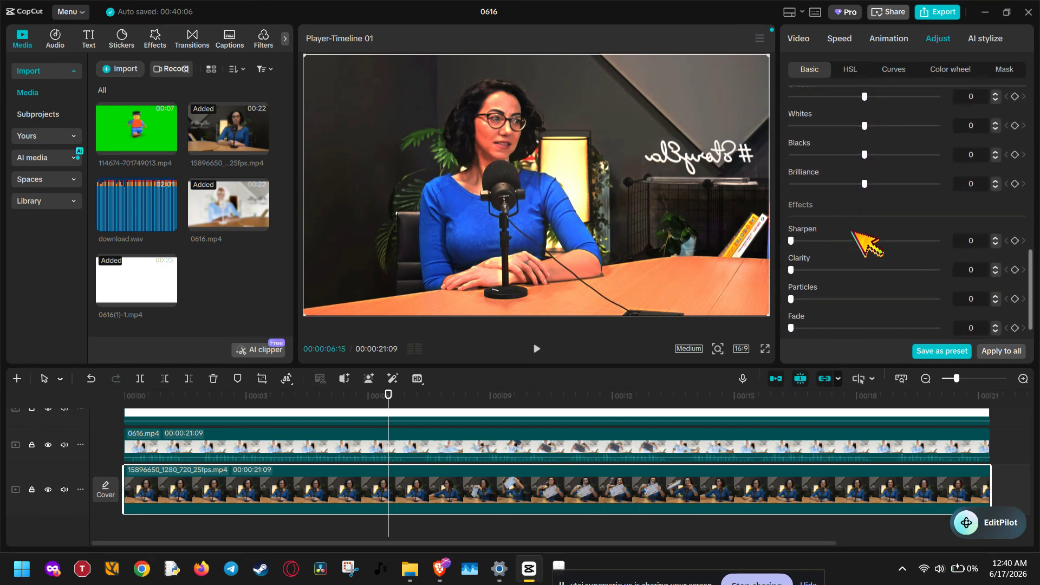
{"action": "left_click_drag", "start_coordinate": [794, 227], "coordinate": [920, 229]}
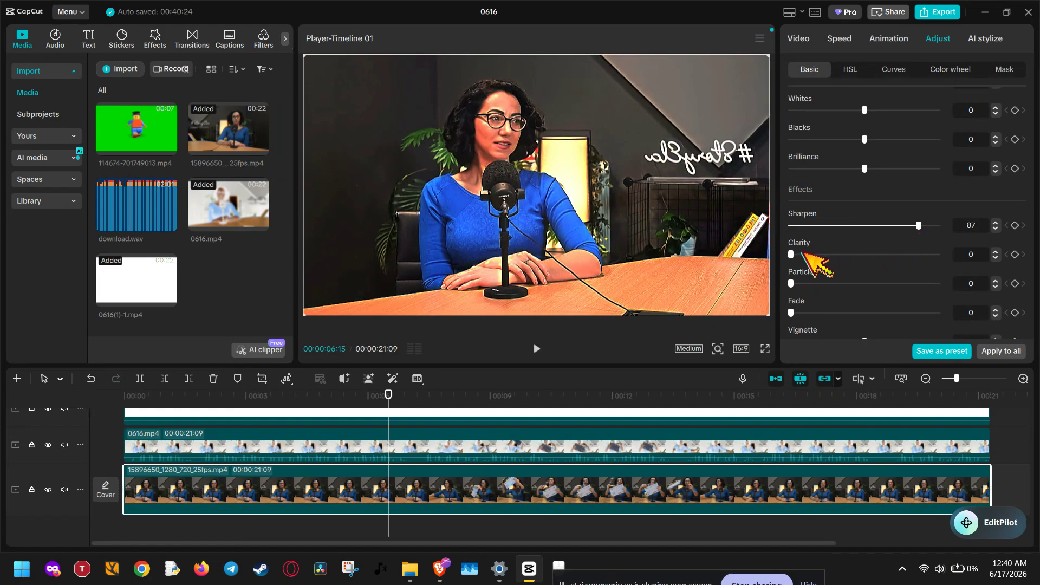
{"action": "left_click_drag", "start_coordinate": [792, 255], "coordinate": [856, 255]}
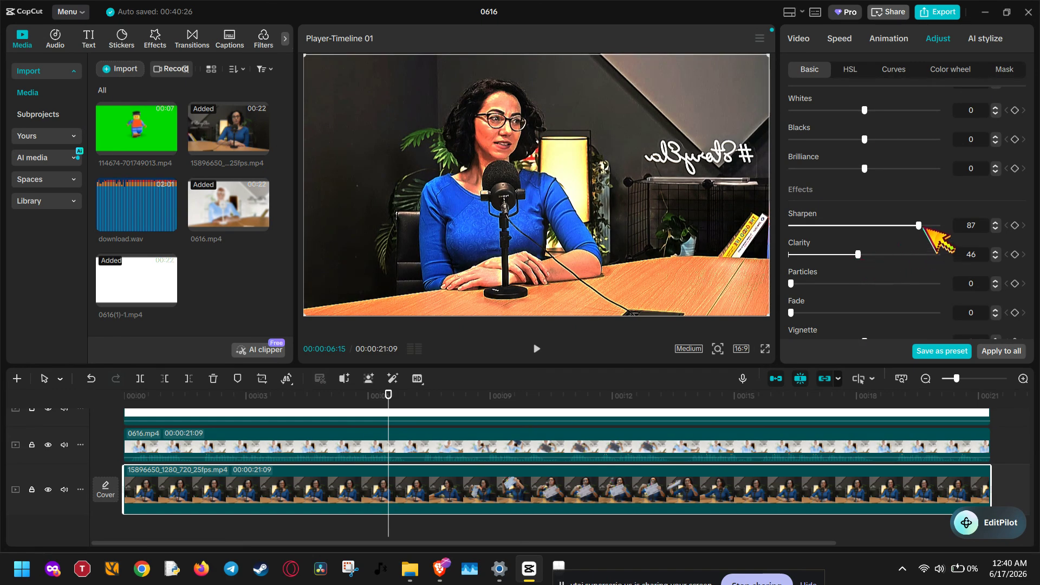
{"action": "left_click_drag", "start_coordinate": [920, 225], "coordinate": [899, 225]}
- Set the main clip's Saturation to 7, Highlight to -14 and Shadow to 12
{"action": "scroll", "coordinate": [899, 222], "scroll_direction": "up", "scroll_amount": 5}
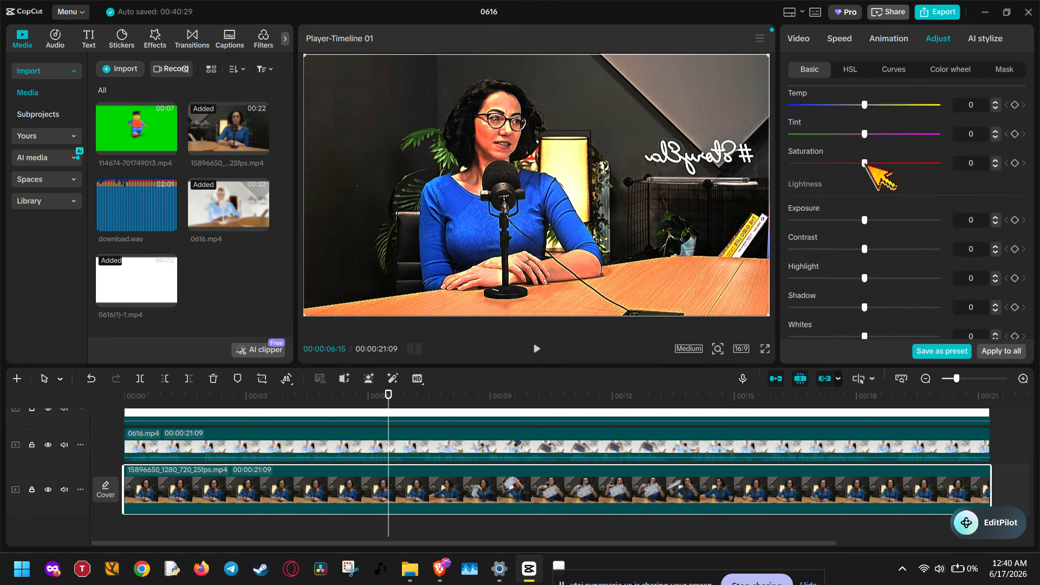
{"action": "left_click_drag", "start_coordinate": [865, 163], "coordinate": [872, 163]}
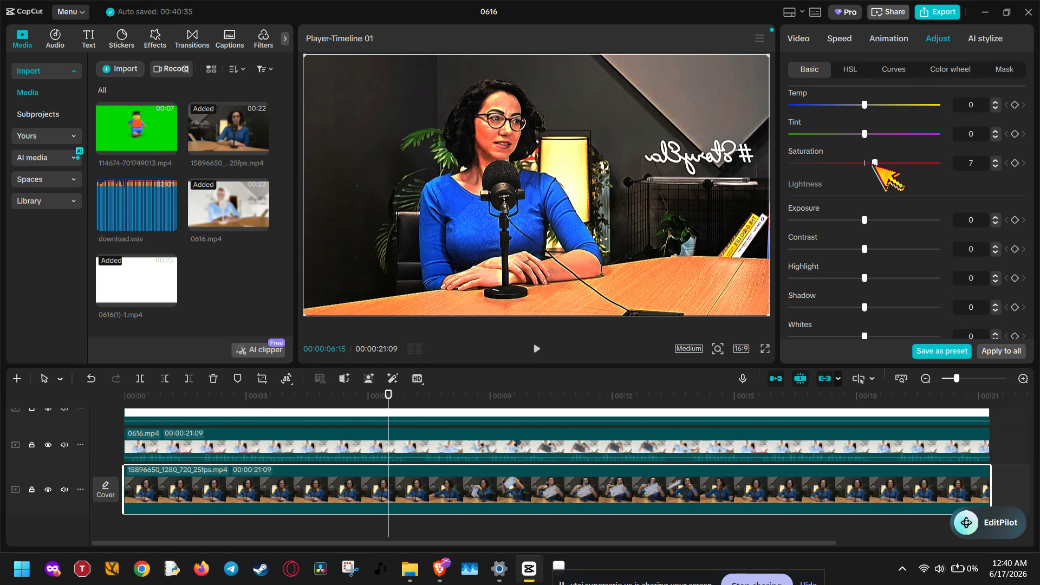
{"action": "scroll", "coordinate": [874, 163], "scroll_direction": "up", "scroll_amount": 3}
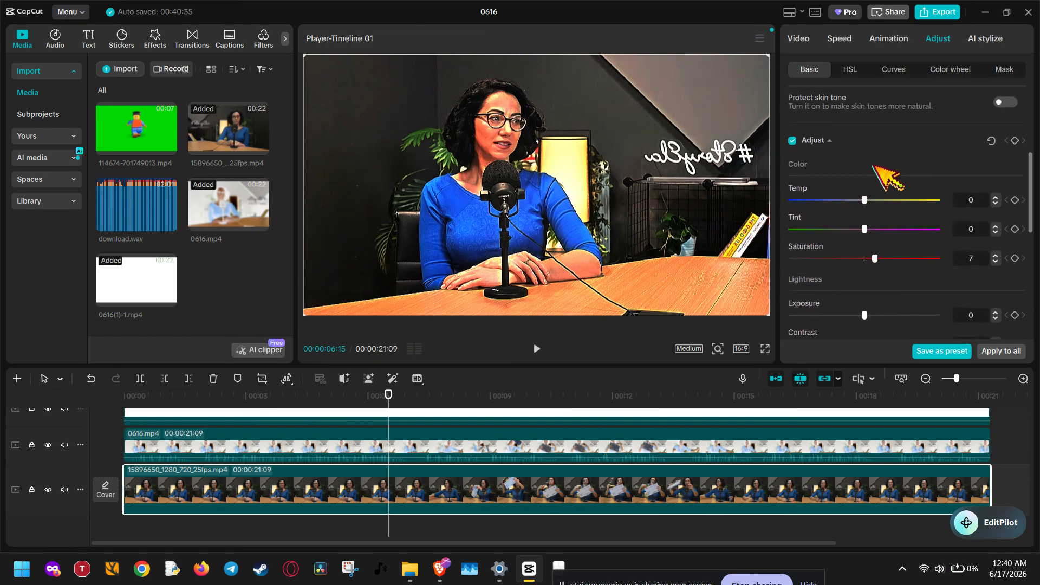
{"action": "scroll", "coordinate": [873, 164], "scroll_direction": "down", "scroll_amount": 5}
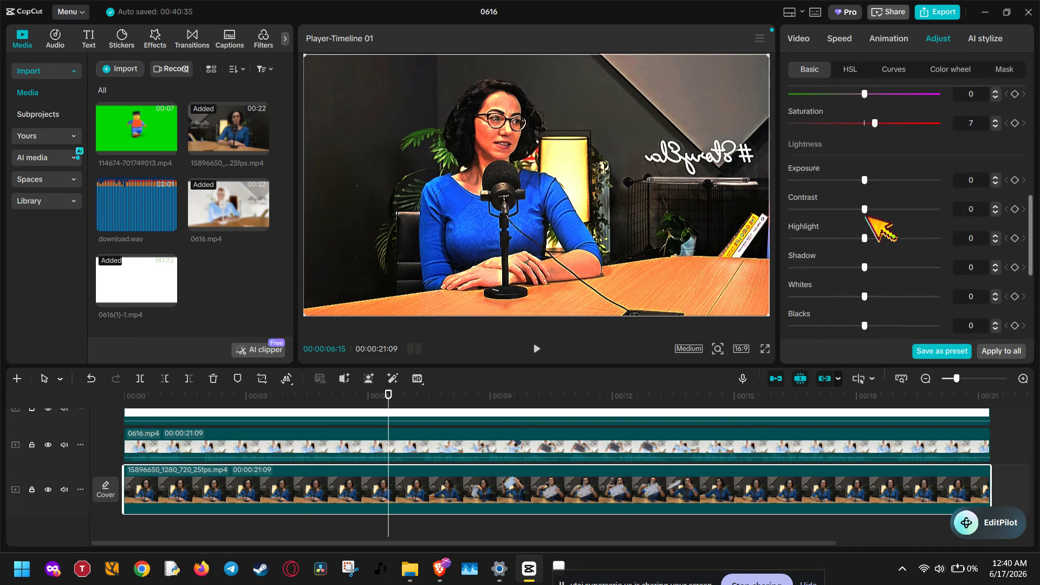
{"action": "left_click_drag", "start_coordinate": [865, 237], "coordinate": [879, 267]}
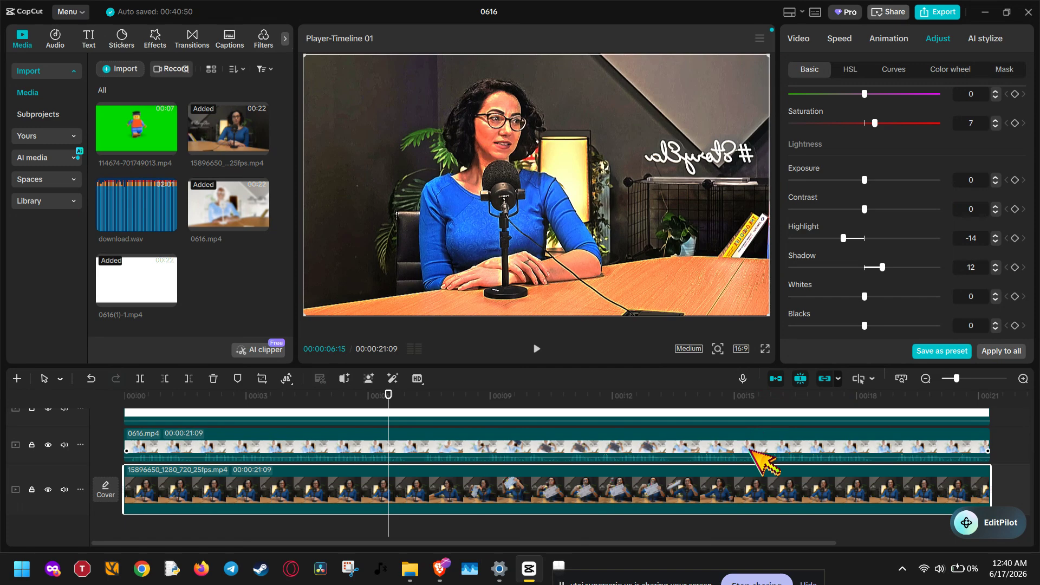
- Play back the graded video and scrub through the timeline to review the look
{"action": "scroll", "coordinate": [758, 458], "scroll_direction": "right", "scroll_amount": 5}
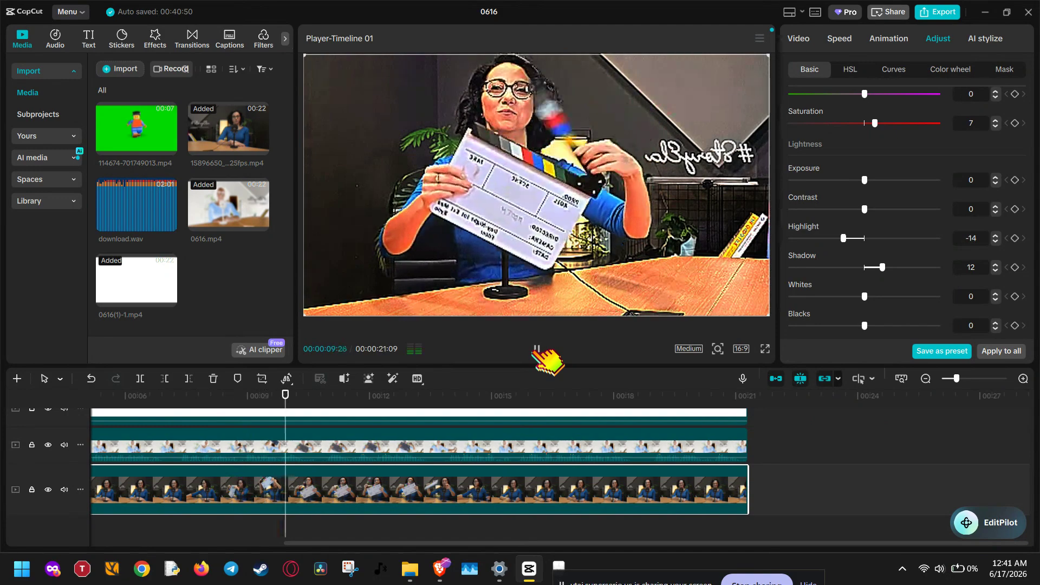
{"action": "left_click", "coordinate": [537, 349]}
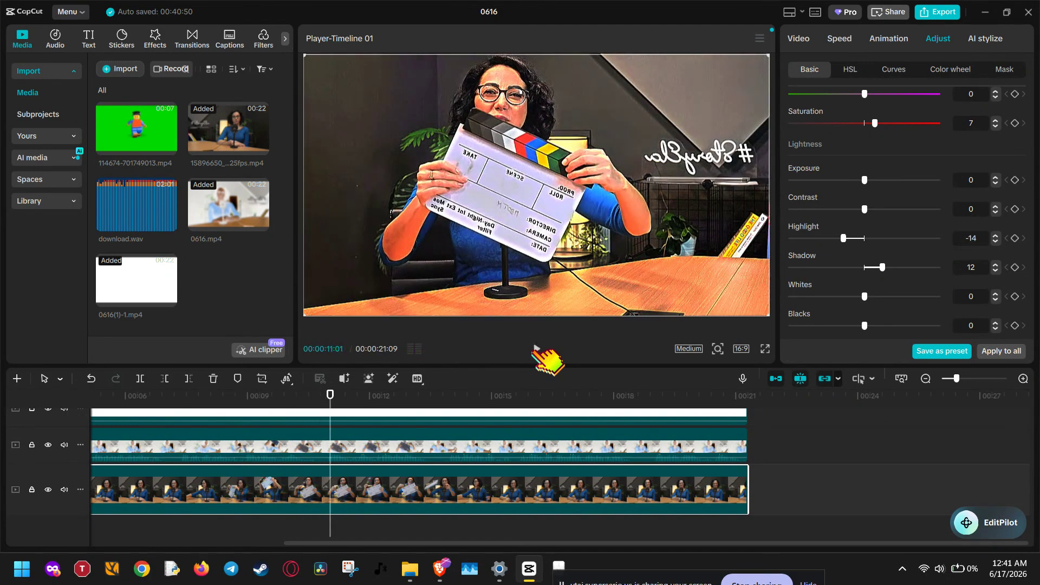
{"action": "left_click", "coordinate": [537, 350]}
{"action": "left_click", "coordinate": [536, 350]}
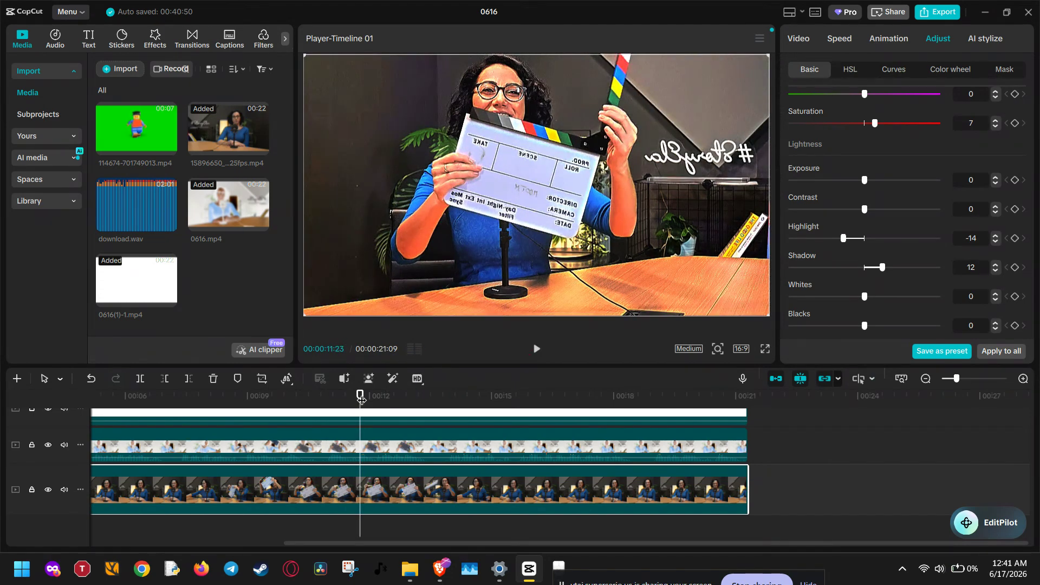
{"action": "left_click_drag", "start_coordinate": [361, 399], "coordinate": [678, 412]}
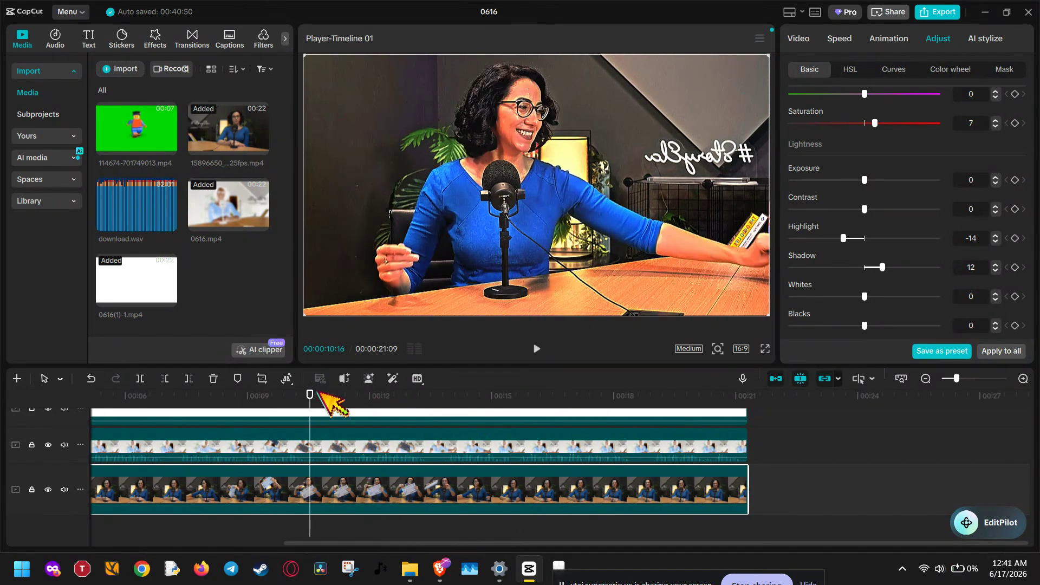
- Append an ungraded copy of 15896650_1280_720_25fps.mp4 after the main clip and scrub across the cut to compare both looks
{"action": "left_click_drag", "start_coordinate": [230, 127], "coordinate": [750, 489]}
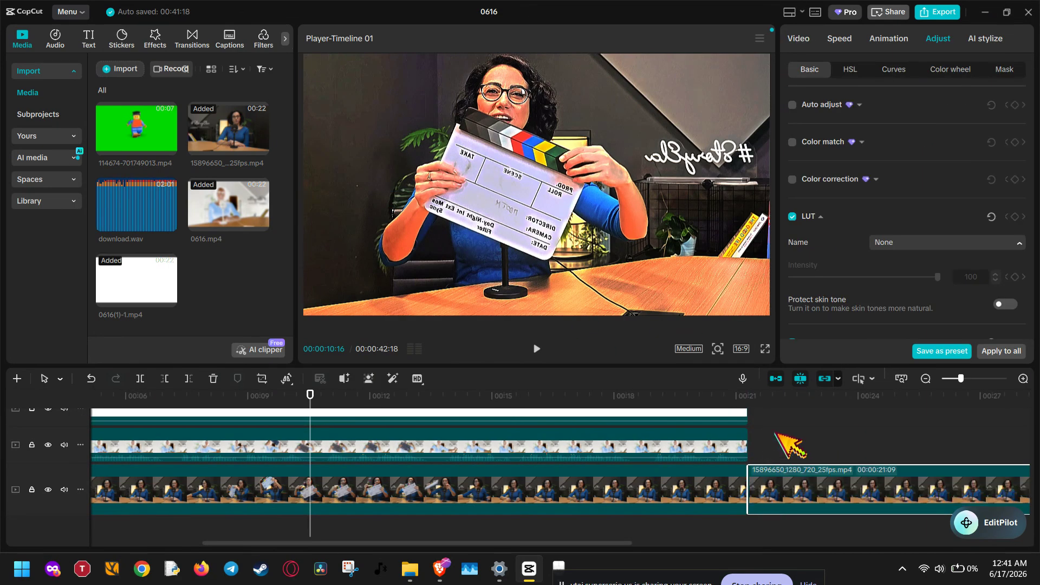
{"action": "left_click", "coordinate": [819, 397]}
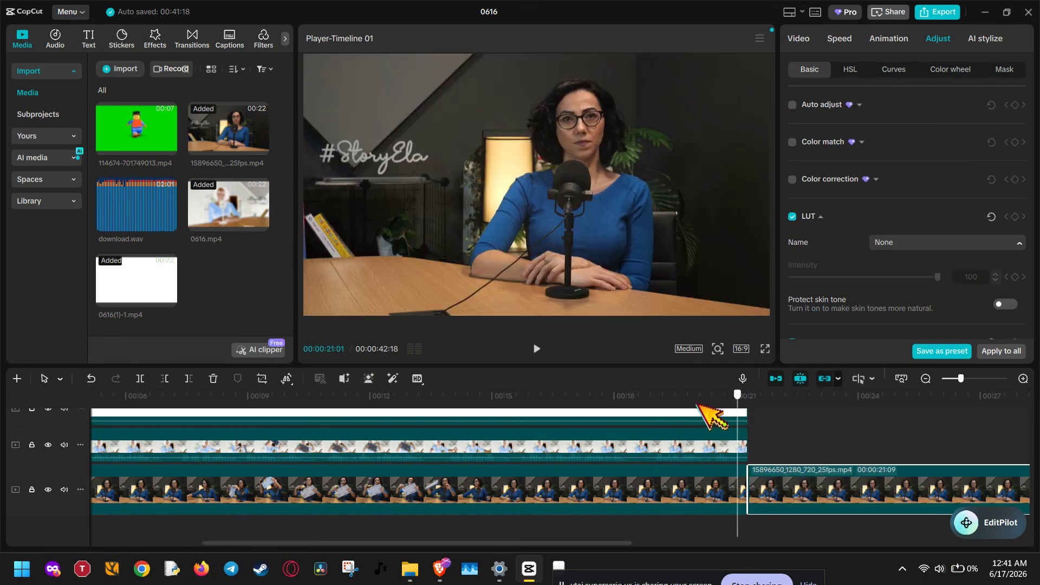
{"action": "left_click", "coordinate": [630, 398]}
{"action": "left_click", "coordinate": [575, 397]}
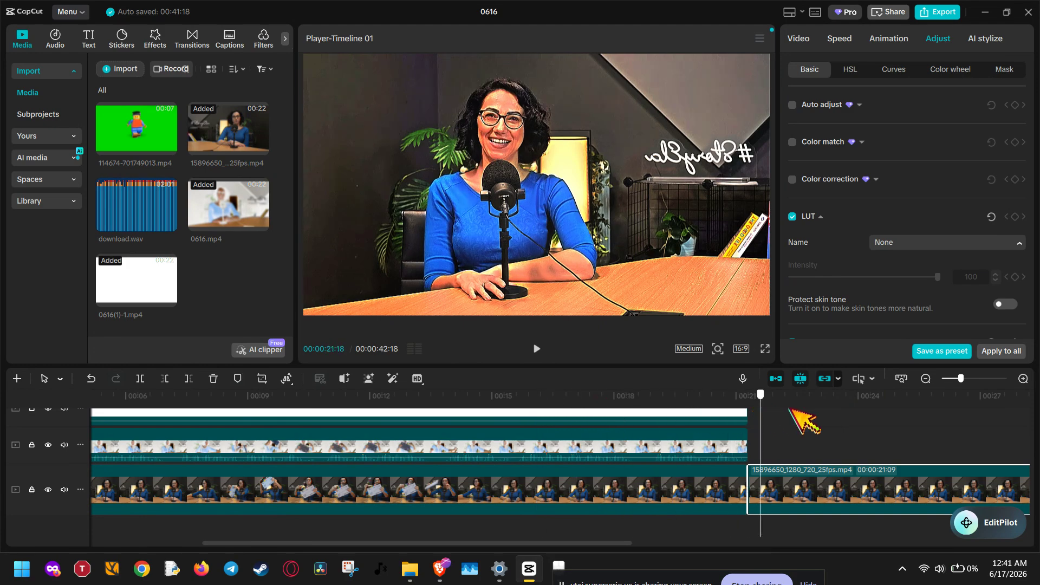
{"action": "left_click", "coordinate": [854, 407]}
{"action": "left_click_drag", "start_coordinate": [937, 404], "coordinate": [593, 405]}
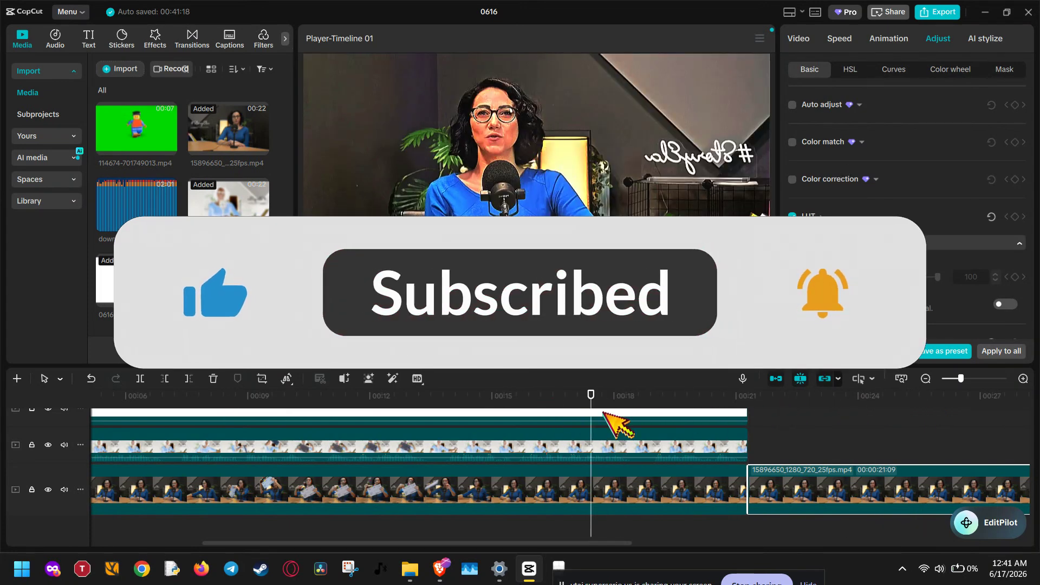